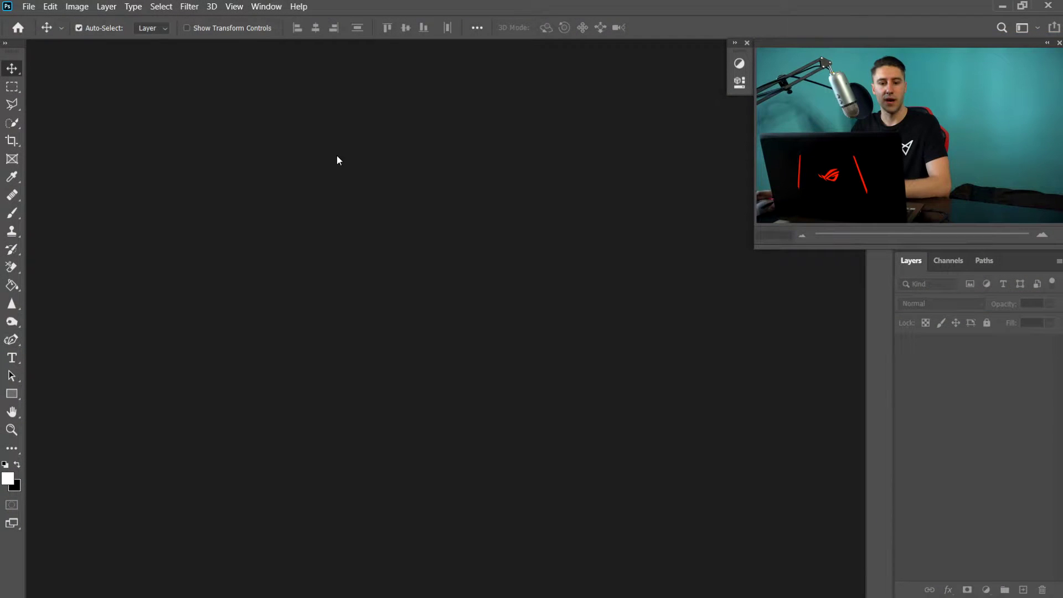
Step: Open women-s-pink-sweatshirt-and-brown-plaid-skirt-794064.jpg in Photoshop by dragging it in from File Explorer
{"action": "left_click", "coordinate": [29, 6]}
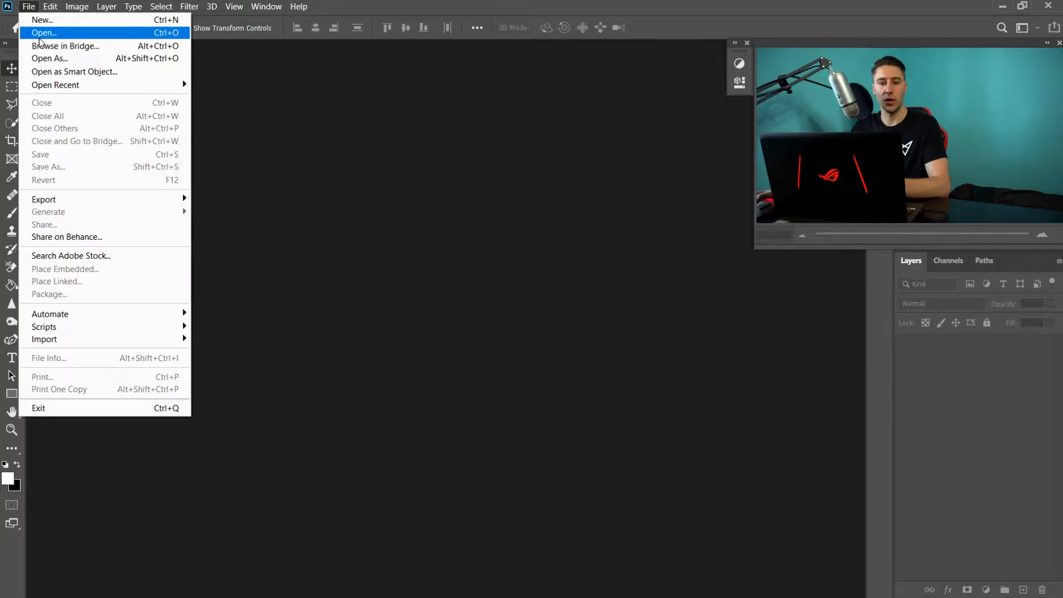
{"action": "left_click", "coordinate": [301, 127]}
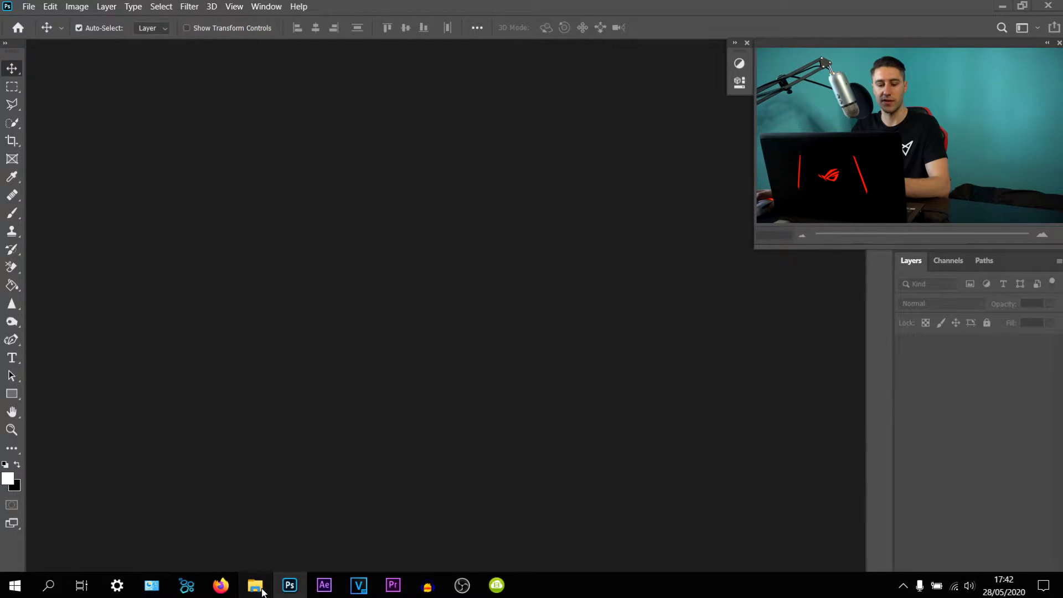
{"action": "left_click", "coordinate": [255, 584]}
{"action": "left_click_drag", "start_coordinate": [283, 178], "coordinate": [92, 201]}
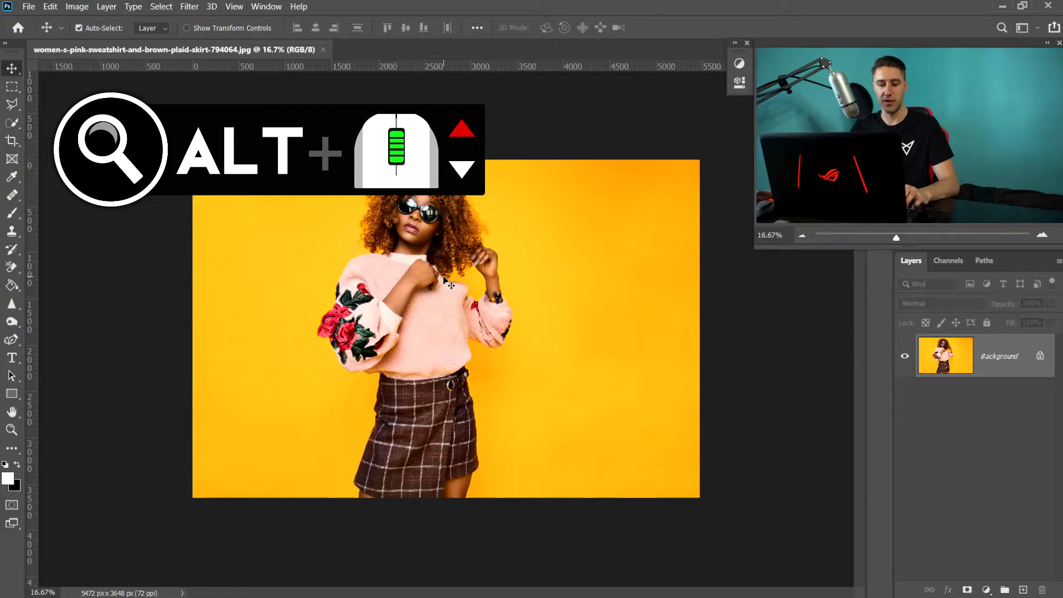
Step: Zoom in on the woman's photo to about 24% so it nearly fills the workspace
{"action": "scroll", "coordinate": [445, 279], "scroll_direction": "up", "scroll_amount": 2}
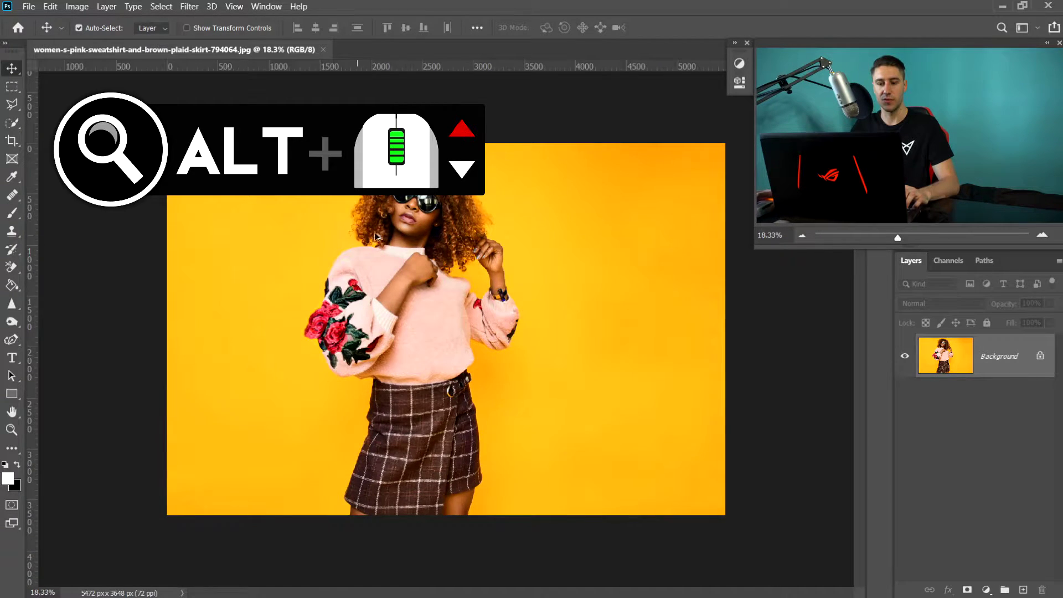
{"action": "scroll", "coordinate": [437, 266], "scroll_direction": "up", "scroll_amount": 1}
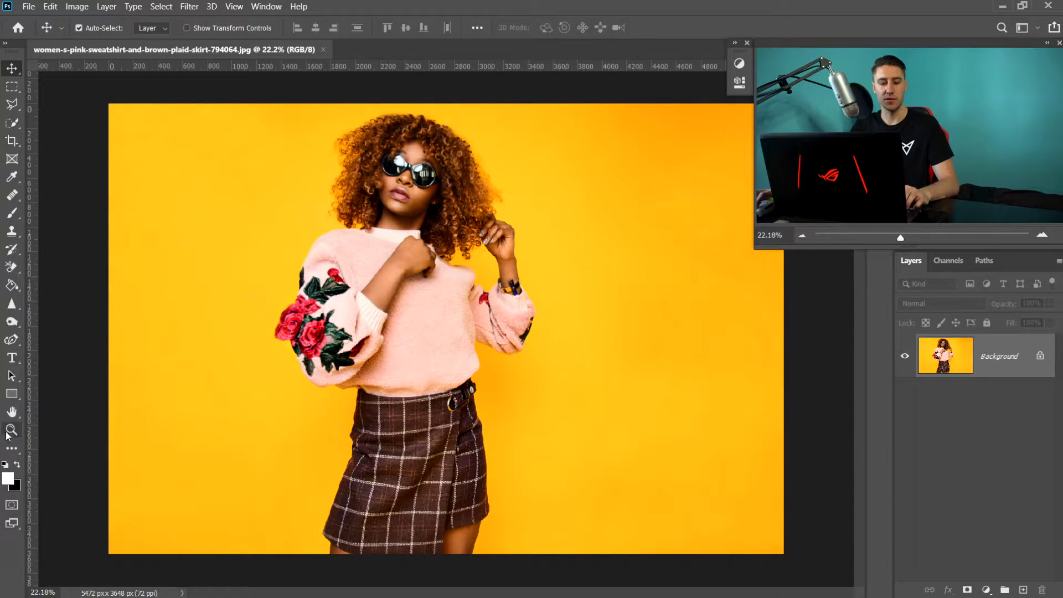
{"action": "scroll", "coordinate": [446, 324], "scroll_direction": "up", "scroll_amount": 1}
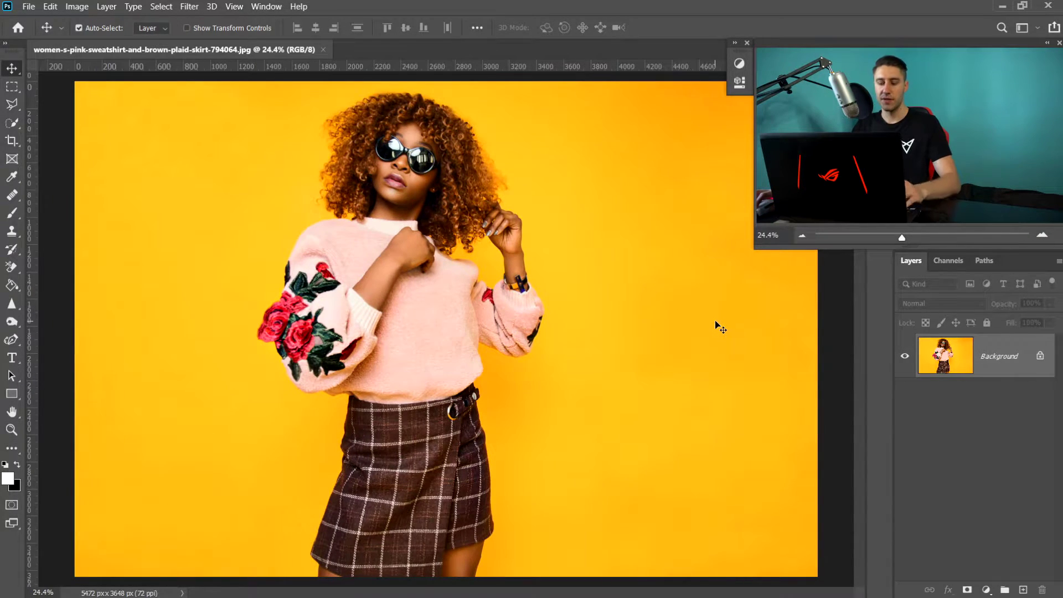
Step: Unlock the Background layer so it becomes the editable Layer 0
{"action": "left_click", "coordinate": [1039, 357]}
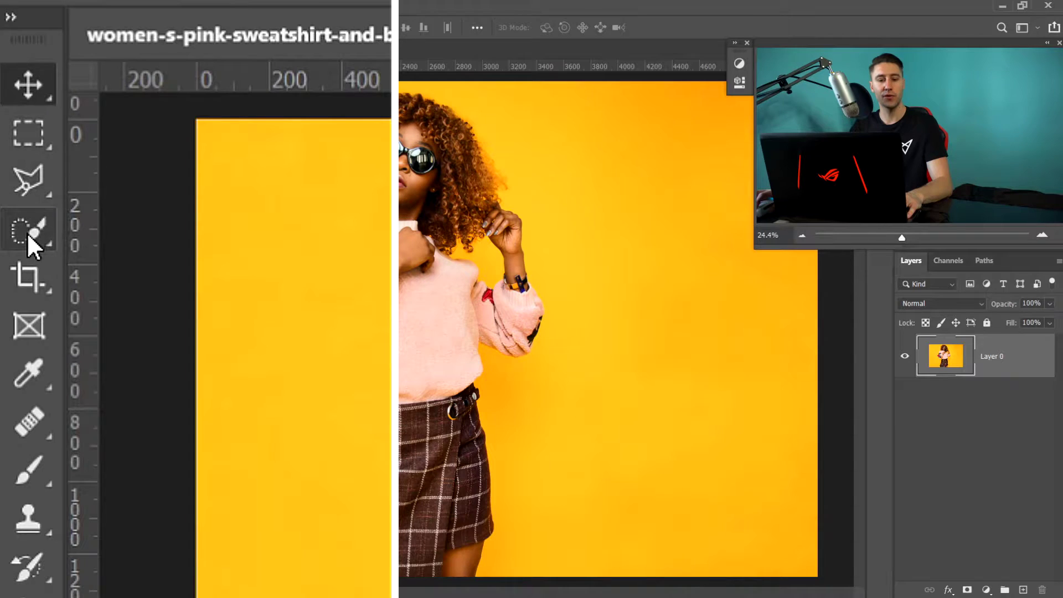
{"action": "mouse_move", "coordinate": [31, 235]}
{"action": "left_mouse_down"}
{"action": "mouse_move", "coordinate": [91, 265]}
{"action": "mouse_move", "coordinate": [132, 268]}
{"action": "left_mouse_up"}
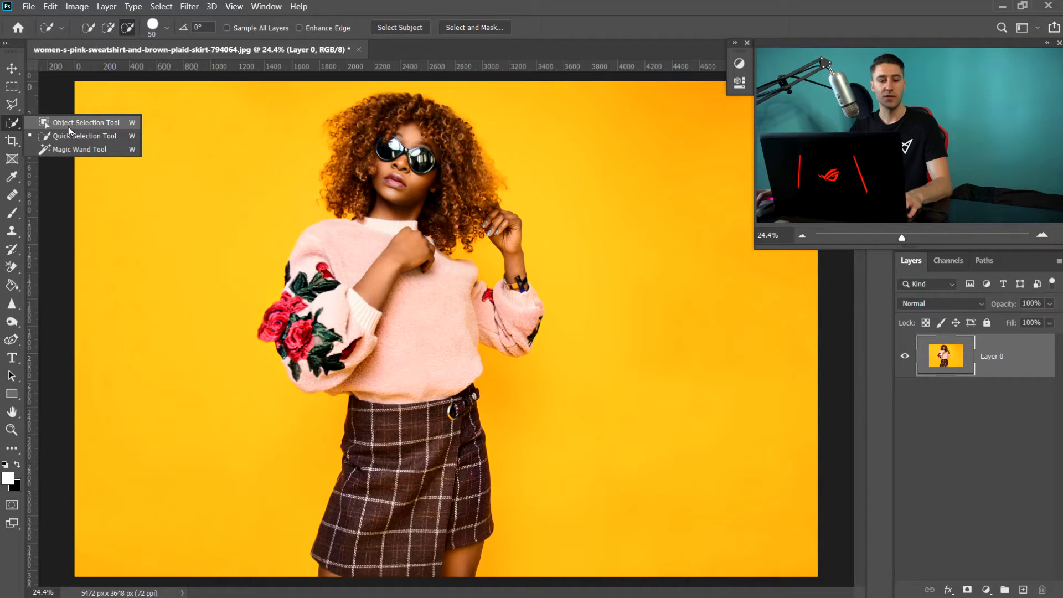
{"action": "left_click", "coordinate": [65, 123]}
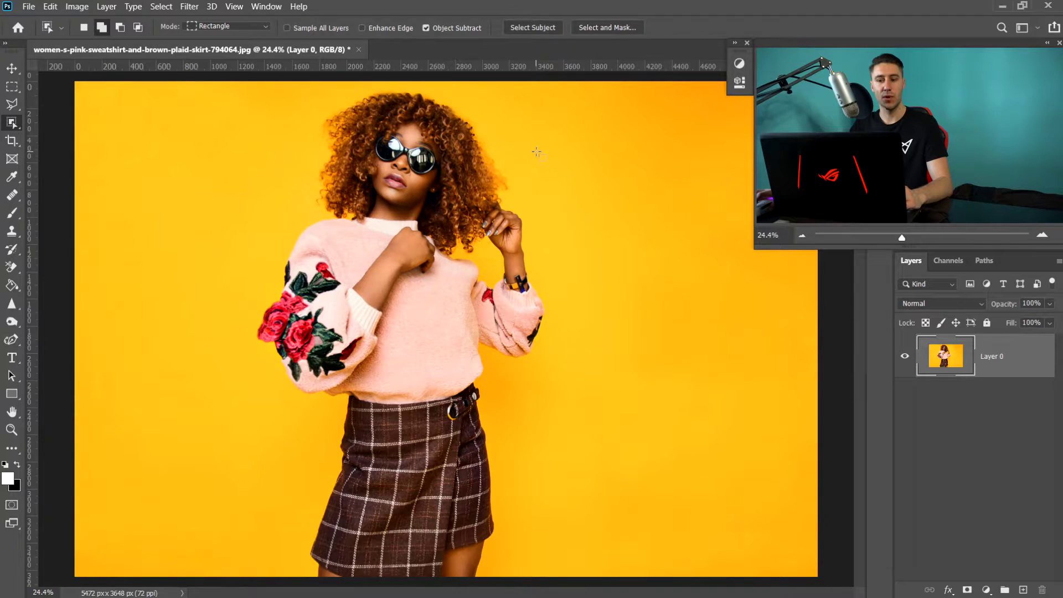
{"action": "left_click", "coordinate": [530, 28]}
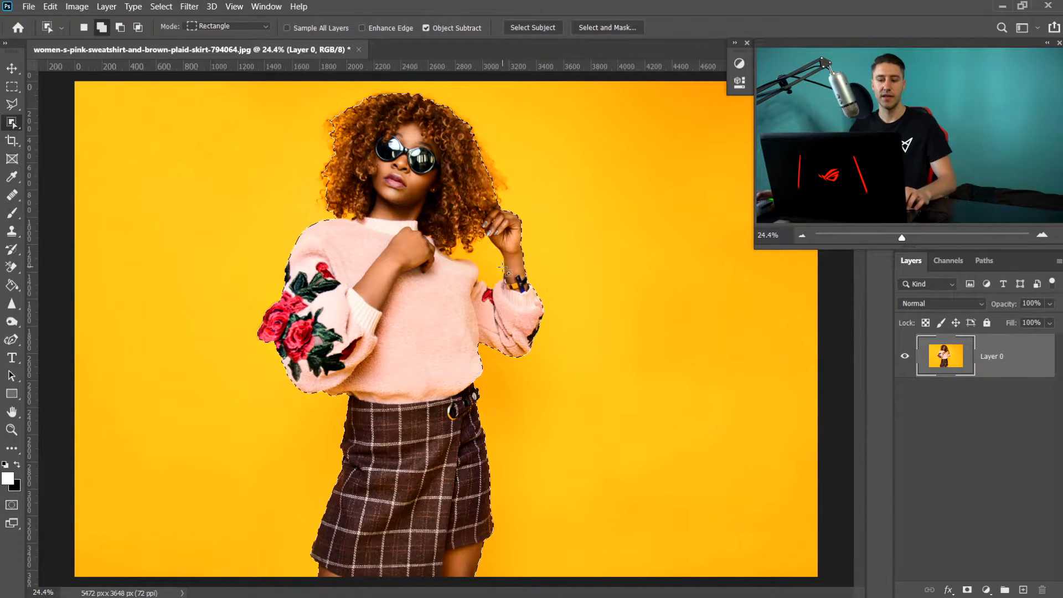
{"action": "key", "text": "alt"}
{"action": "left_click_drag", "start_coordinate": [438, 228], "coordinate": [515, 298]}
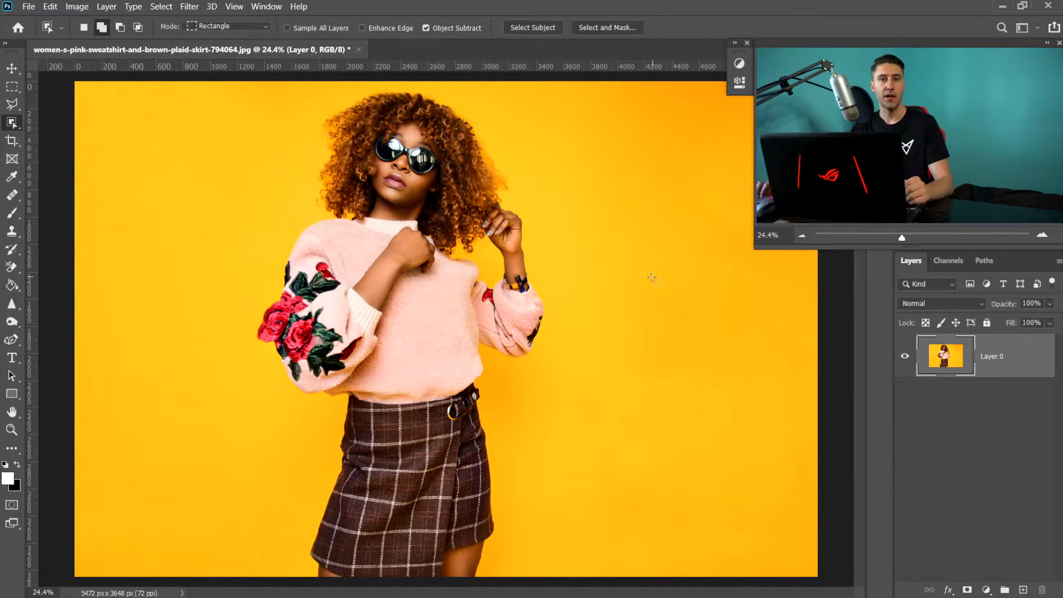
{"action": "key", "text": "ctrl+d"}
{"action": "left_click_drag", "start_coordinate": [217, 89], "coordinate": [559, 585]}
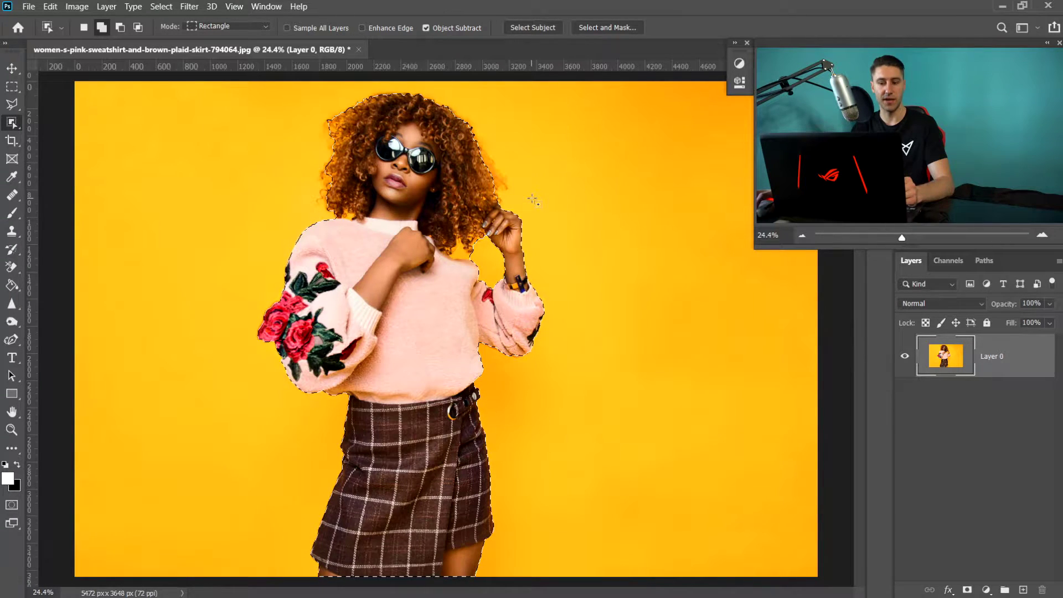
{"action": "key", "text": "alt"}
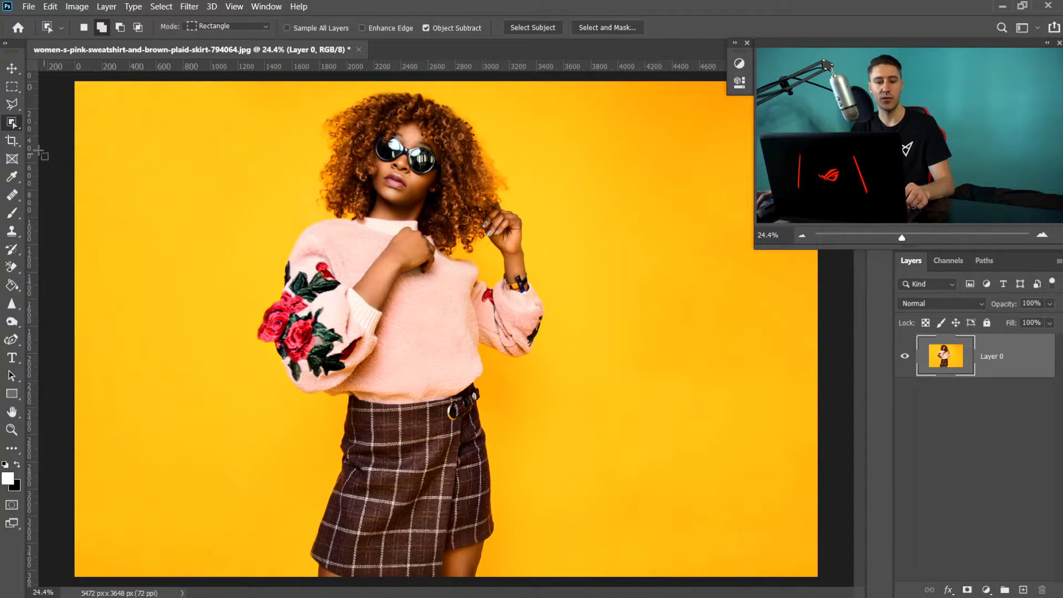
Step: Switch from the Object Selection Tool to the Quick Selection Tool
{"action": "right_click", "coordinate": [12, 125]}
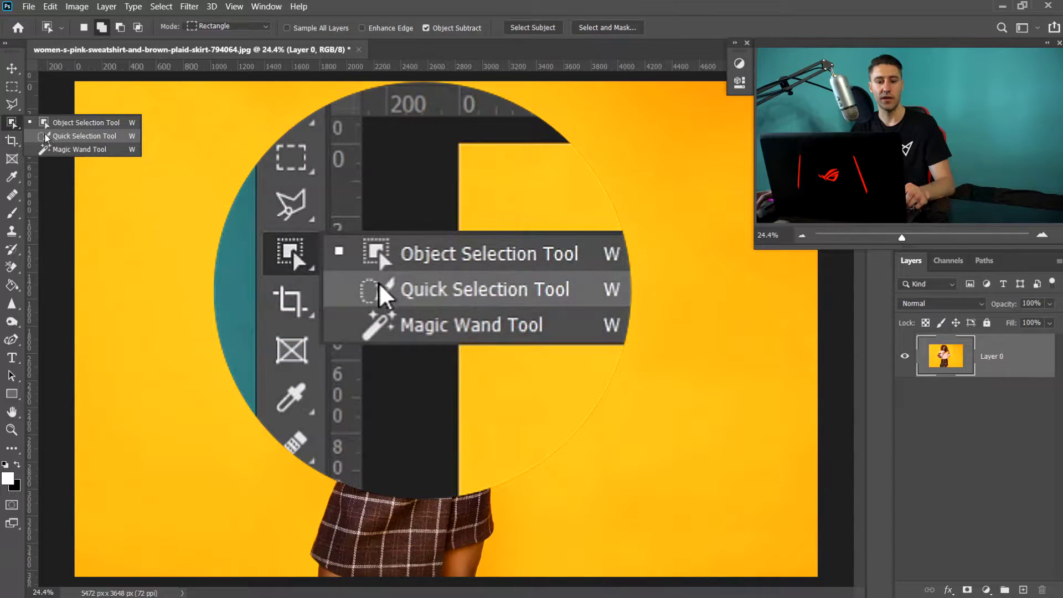
{"action": "left_click", "coordinate": [65, 136]}
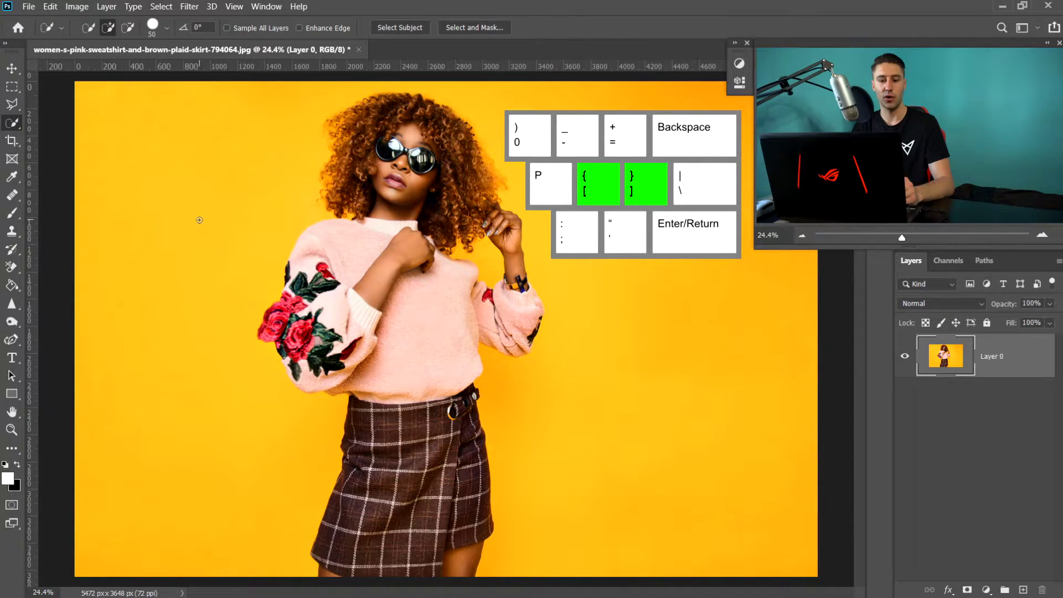
Step: Select the yellow backdrop on both sides of the woman with a 250-size brush
{"action": "key", "text": "bracketright"}
{"action": "key", "text": "bracketright"}
{"action": "key", "text": "bracketright"}
{"action": "key", "text": "bracketright"}
{"action": "key", "text": "bracketright"}
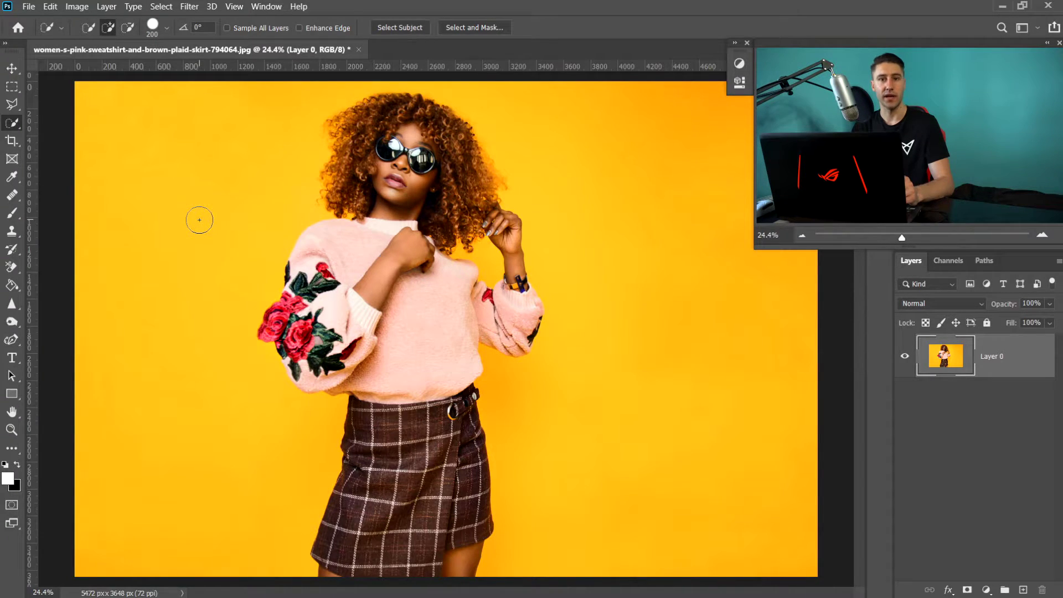
{"action": "key", "text": "bracketright"}
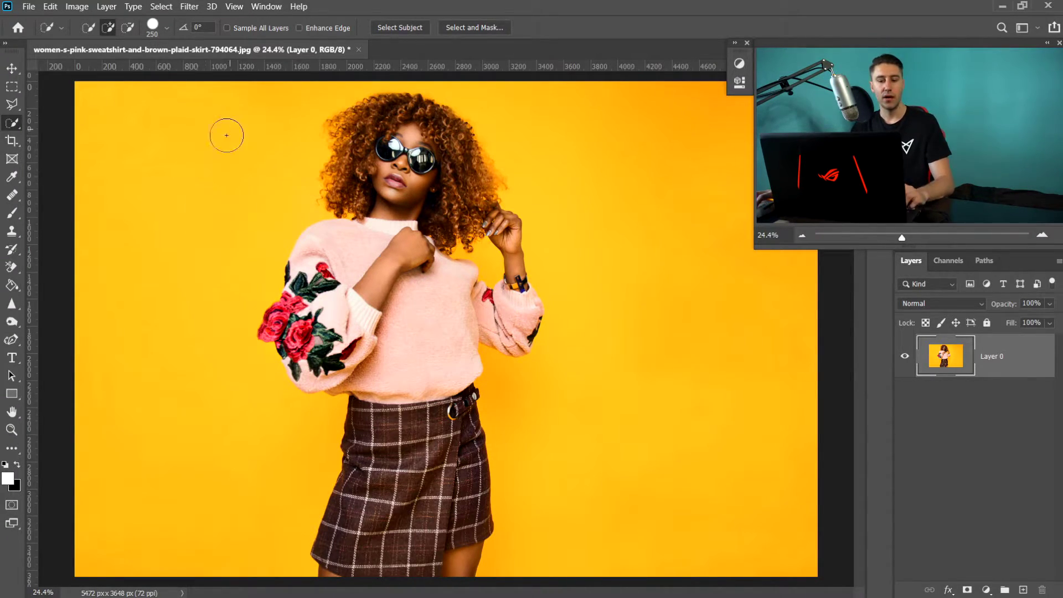
{"action": "mouse_move", "coordinate": [175, 111]}
{"action": "left_mouse_down"}
{"action": "mouse_move", "coordinate": [184, 191]}
{"action": "mouse_move", "coordinate": [135, 290]}
{"action": "left_mouse_up"}
{"action": "mouse_move", "coordinate": [558, 133]}
{"action": "left_mouse_down"}
{"action": "mouse_move", "coordinate": [625, 176]}
{"action": "mouse_move", "coordinate": [663, 254]}
{"action": "mouse_move", "coordinate": [671, 337]}
{"action": "mouse_move", "coordinate": [613, 406]}
{"action": "mouse_move", "coordinate": [719, 333]}
{"action": "left_mouse_up"}
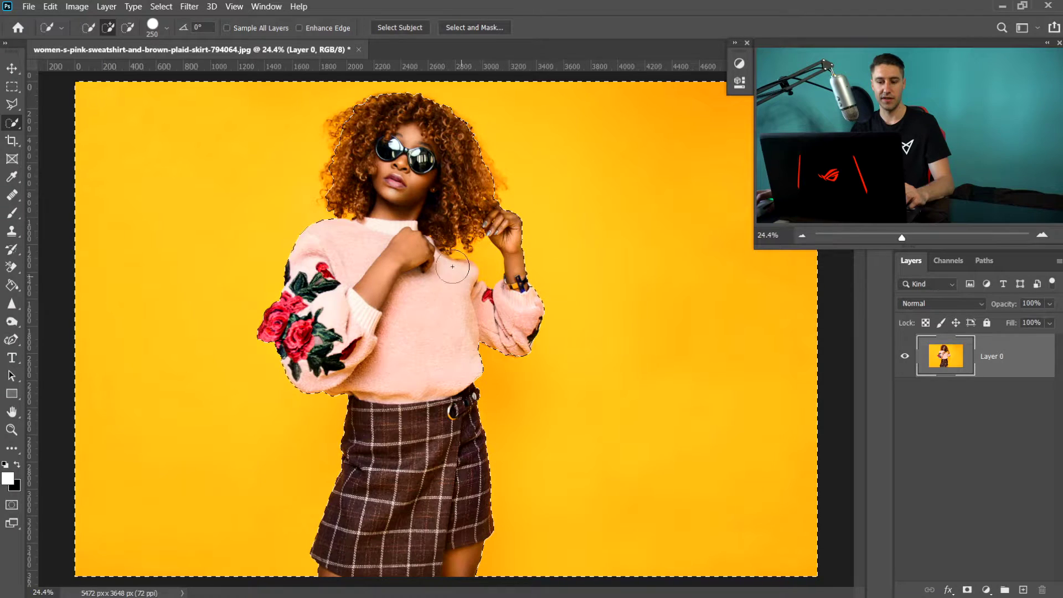
{"action": "key", "text": "ctrl+d"}
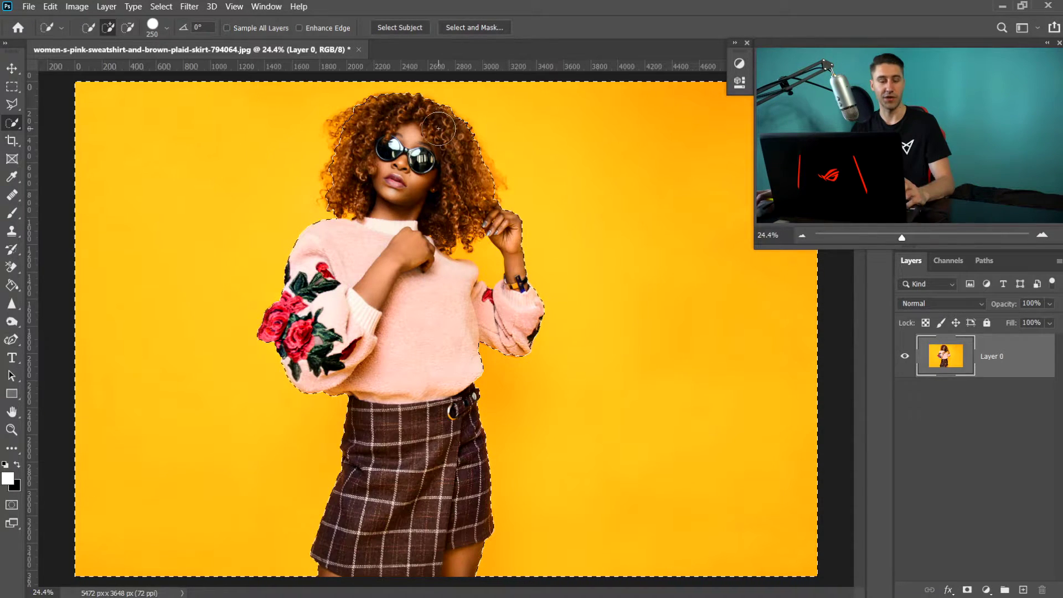
{"action": "key", "text": "ctrl+shift+d"}
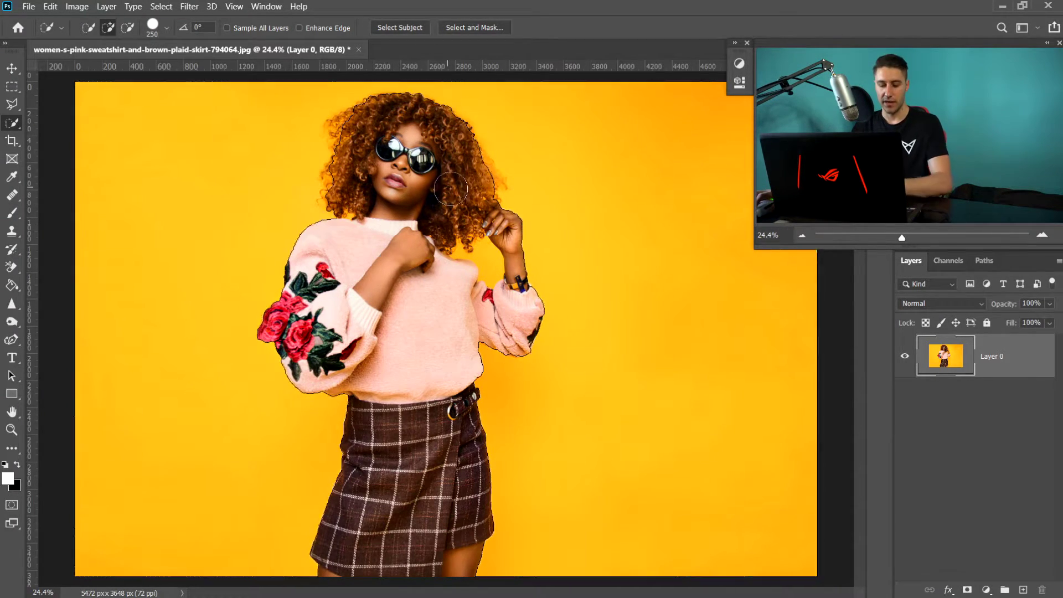
Step: Refine the selection at brush sizes 90 and 70, adding the neck gap and removing hair near the hand
{"action": "key", "text": "bracketleft"}
{"action": "key", "text": "bracketleft"}
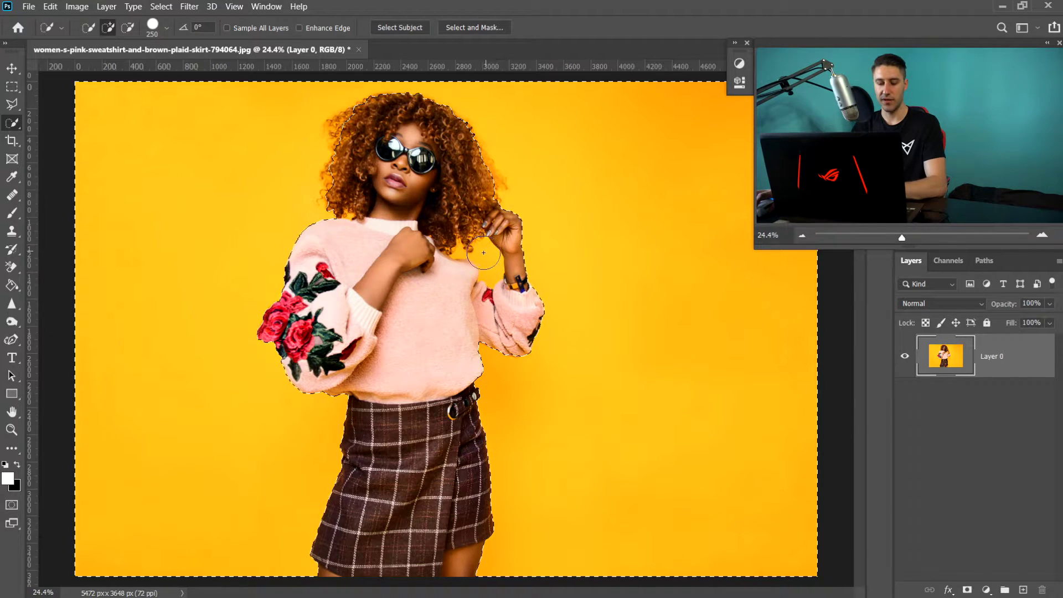
{"action": "key", "text": "bracketleft"}
{"action": "key", "text": "bracketleft"}
{"action": "key", "text": "bracketleft"}
{"action": "key", "text": "bracketleft"}
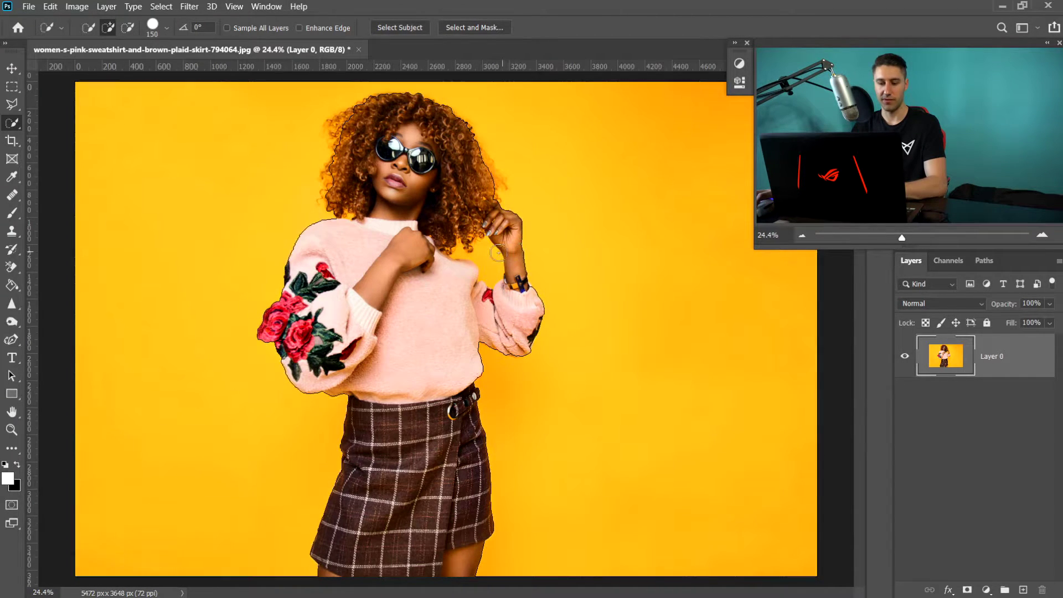
{"action": "left_click", "coordinate": [477, 249]}
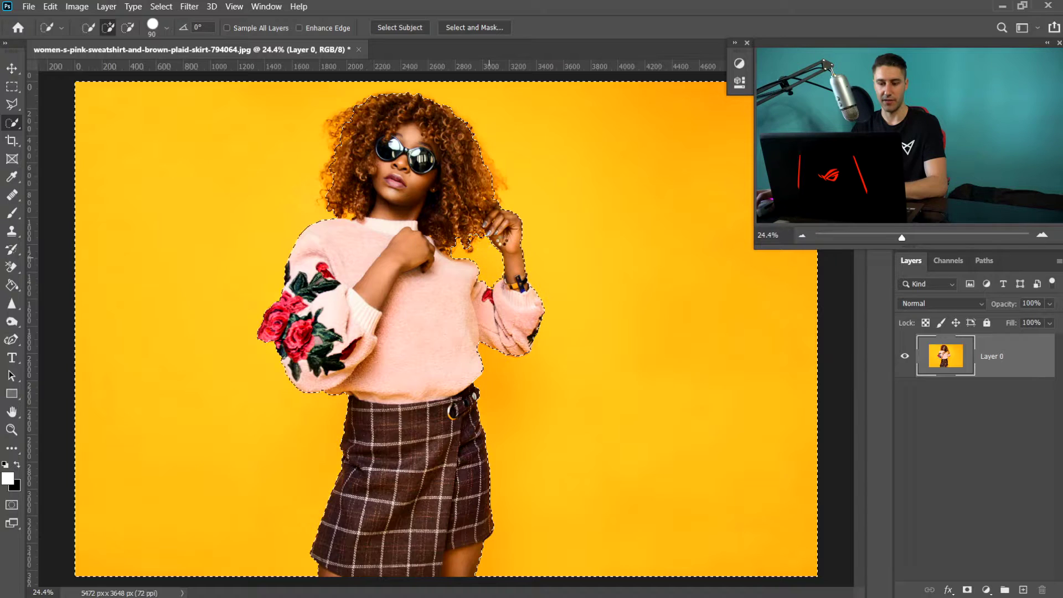
{"action": "left_click", "coordinate": [128, 27]}
{"action": "left_click", "coordinate": [470, 244]}
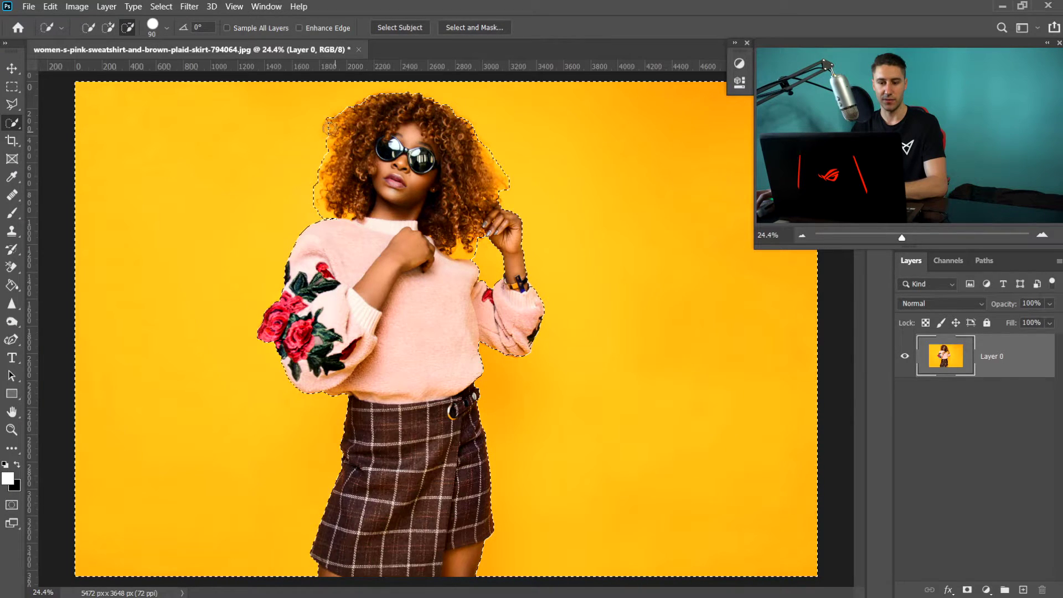
{"action": "key", "text": "bracketleft"}
{"action": "key", "text": "bracketleft"}
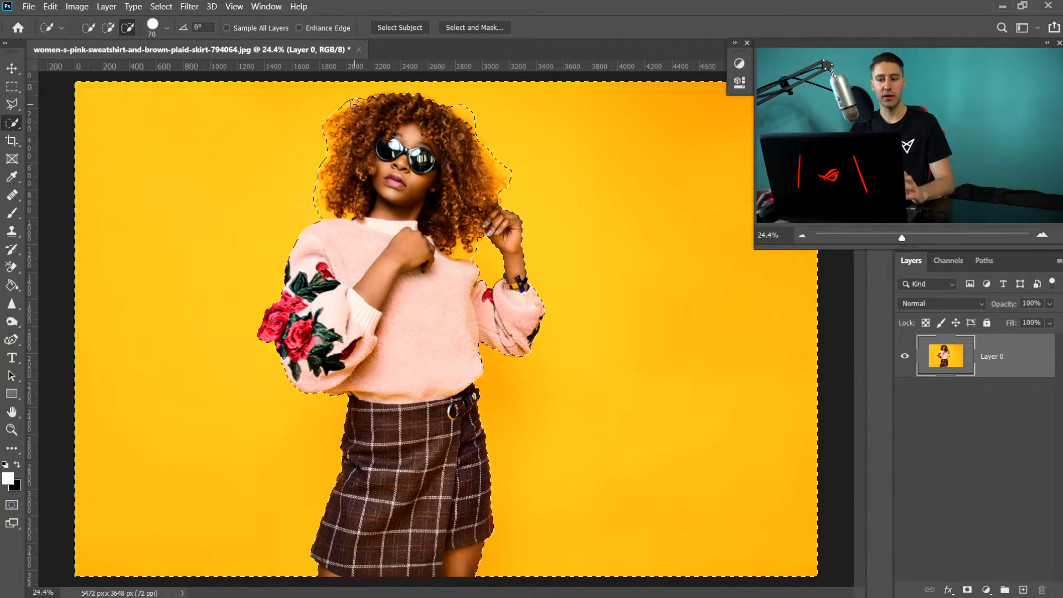
{"action": "mouse_move", "coordinate": [369, 103]}
{"action": "left_mouse_down"}
{"action": "mouse_move", "coordinate": [393, 88]}
{"action": "mouse_move", "coordinate": [443, 95]}
{"action": "mouse_move", "coordinate": [449, 108]}
{"action": "left_mouse_up"}
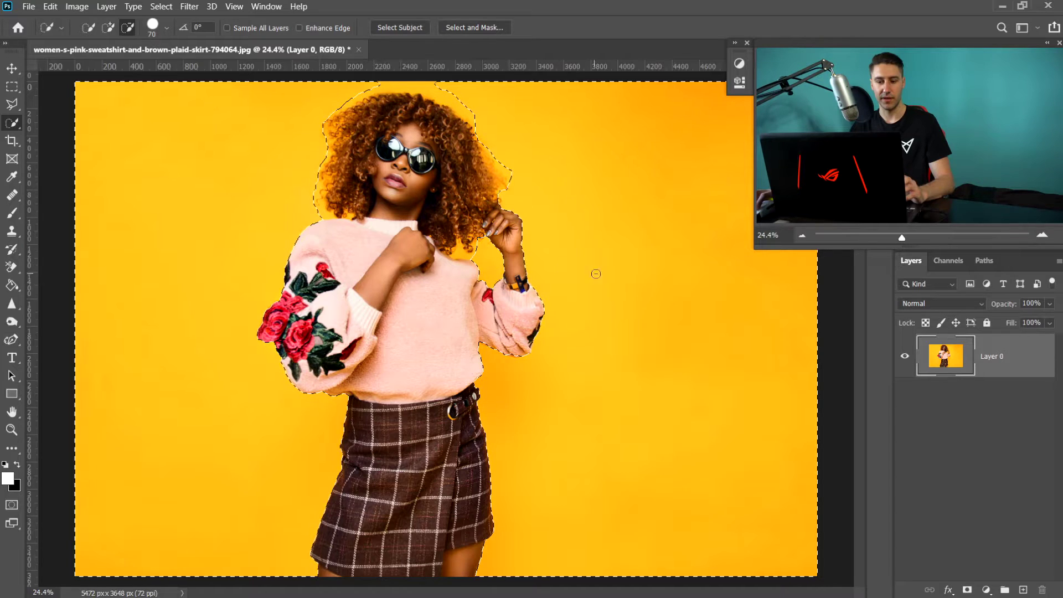
{"action": "key", "text": "v"}
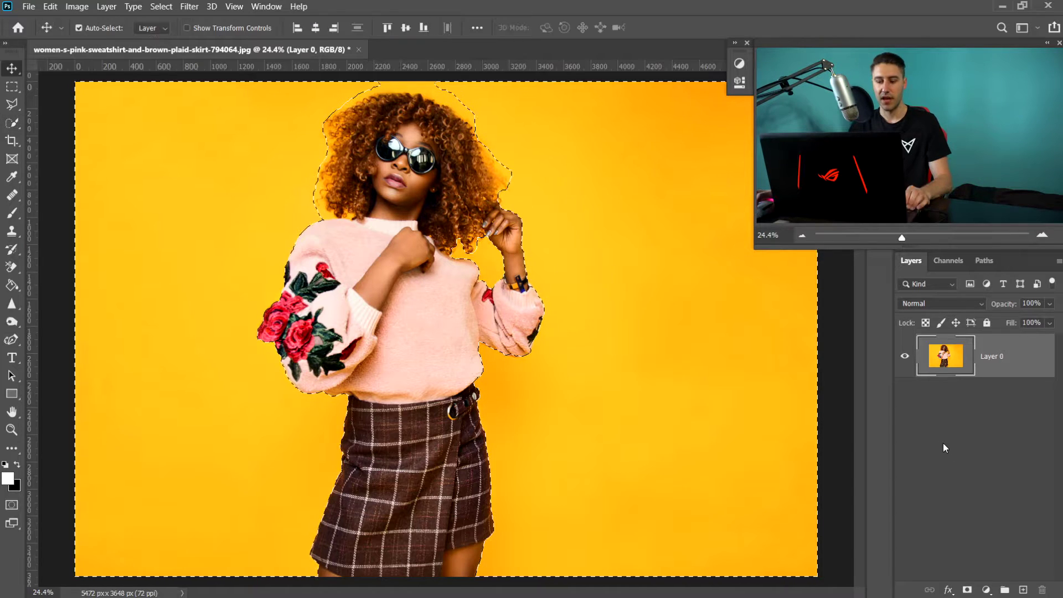
Step: Add a layer mask from the backdrop selection, then undo it because it hid the woman
{"action": "left_click", "coordinate": [966, 589]}
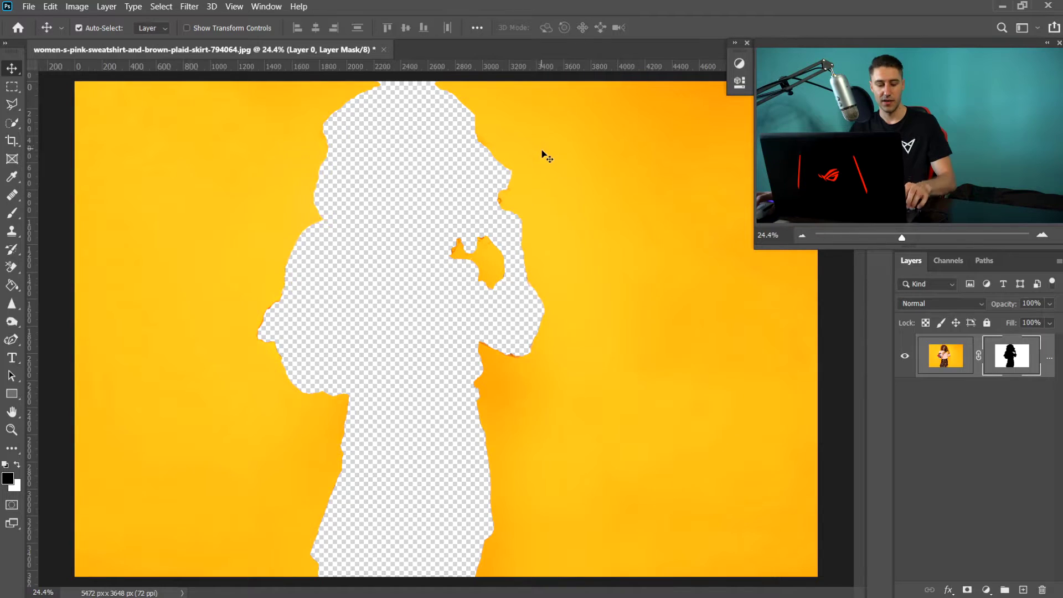
{"action": "key", "text": "ctrl"}
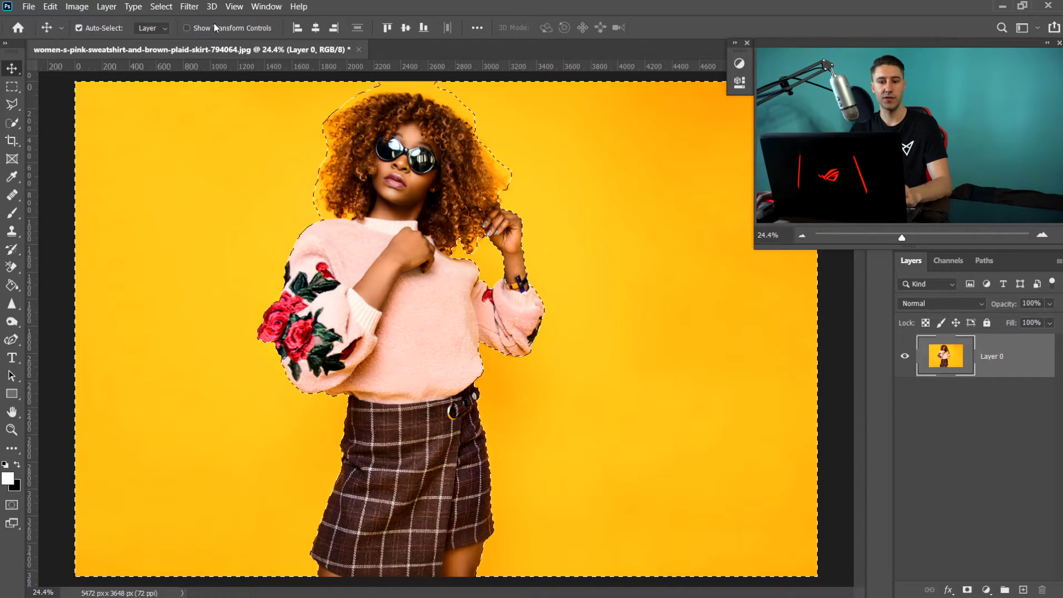
{"action": "left_click", "coordinate": [166, 8]}
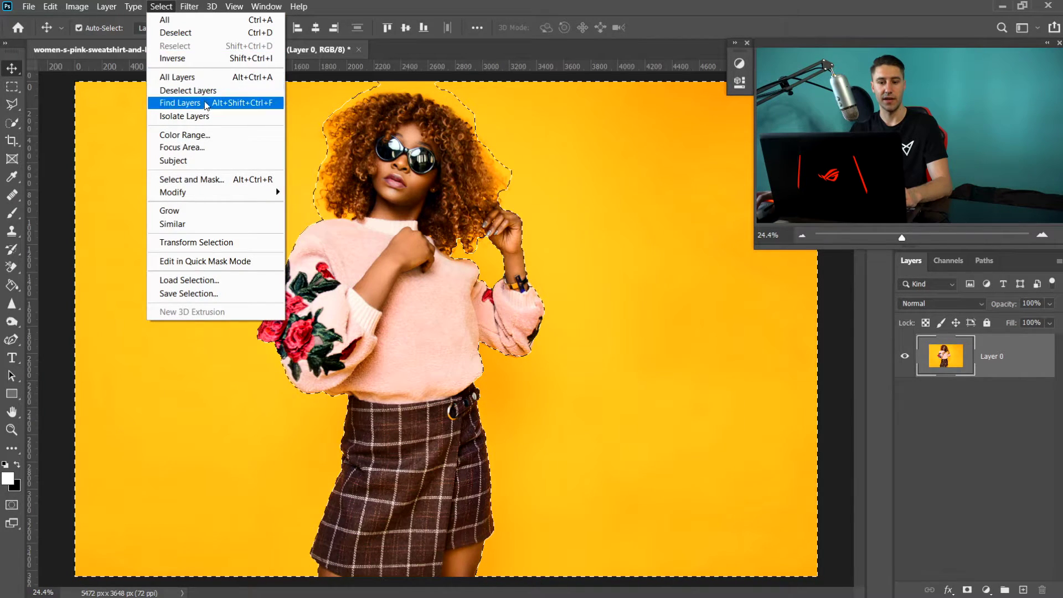
Step: Invert the selection onto the woman, test a layer mask, then undo it
{"action": "left_click", "coordinate": [206, 60]}
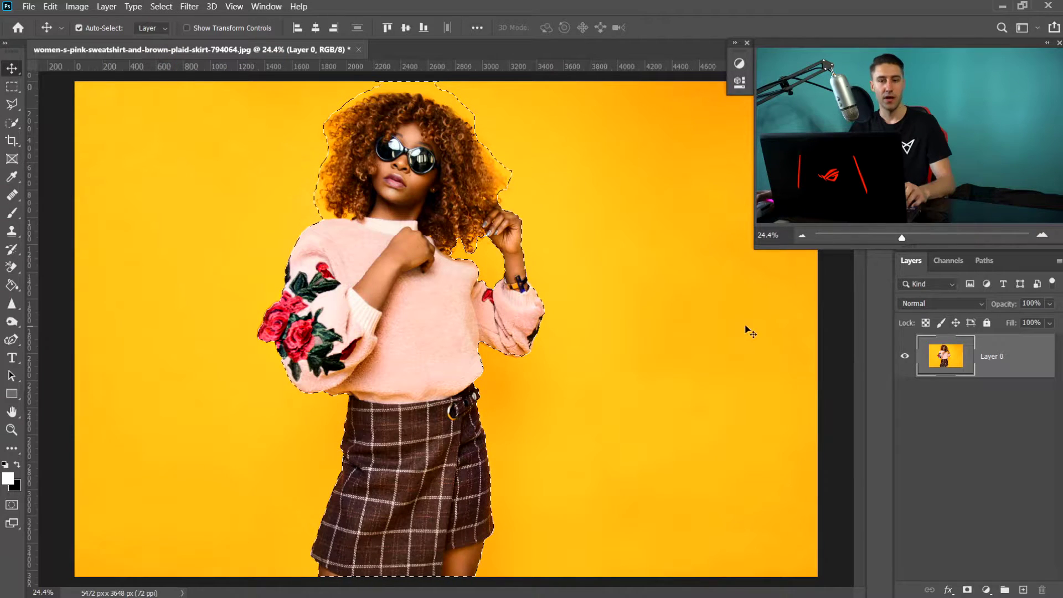
{"action": "left_click", "coordinate": [967, 590]}
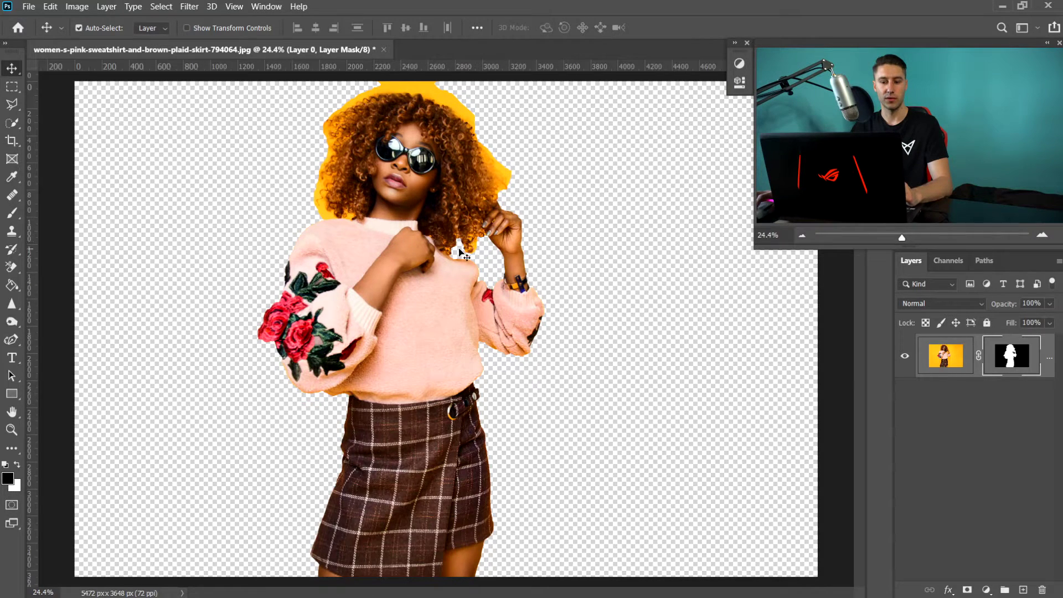
{"action": "key", "text": "ctrl+z"}
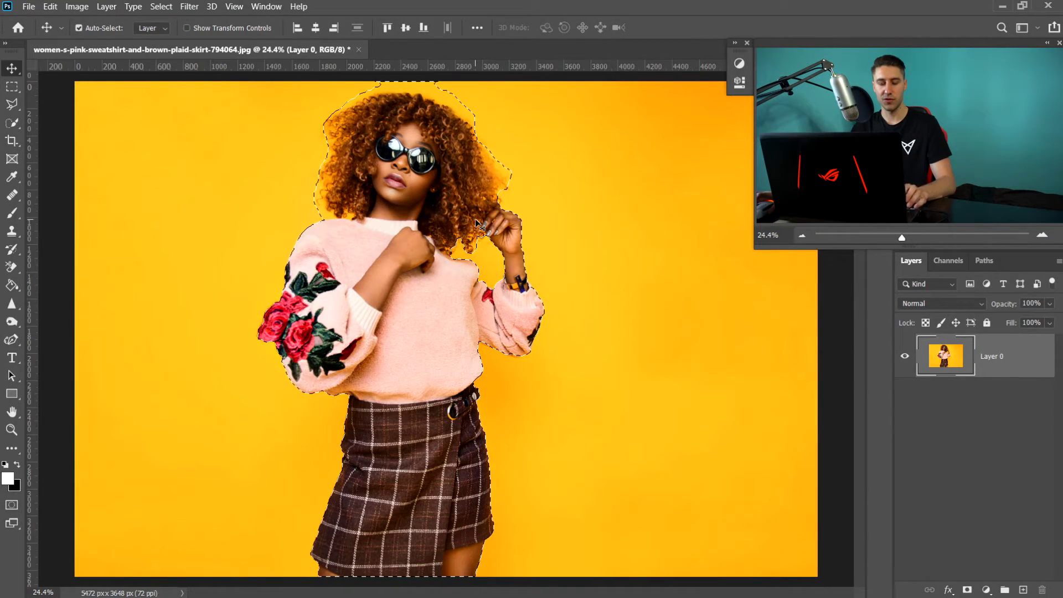
Step: In Select and Mask, brush the curly hair edges with a size-250 Refine Edge Brush to remove the yellow fringe
{"action": "key", "text": "w"}
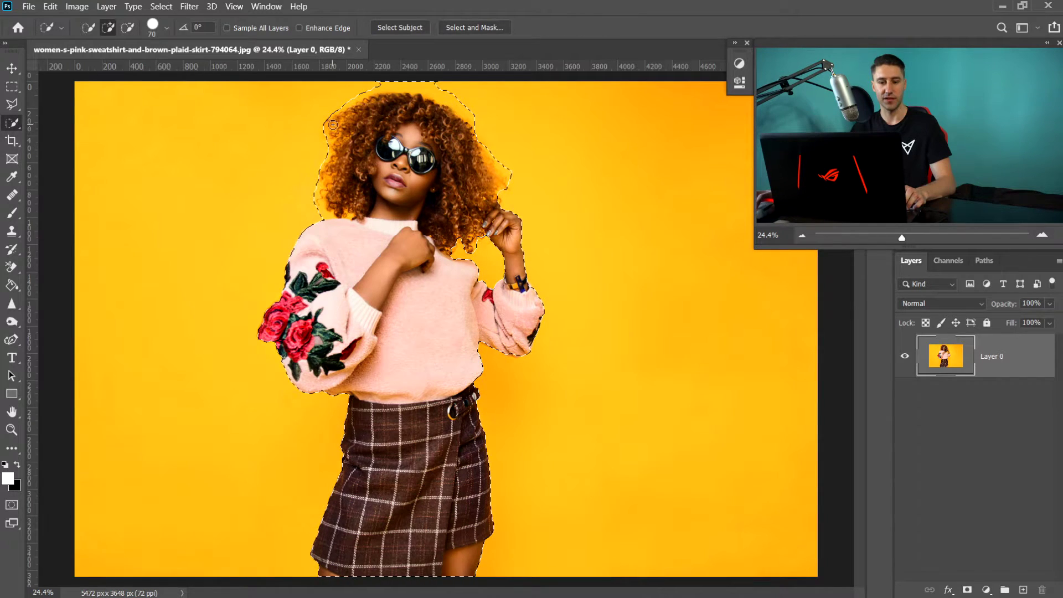
{"action": "left_click", "coordinate": [462, 27]}
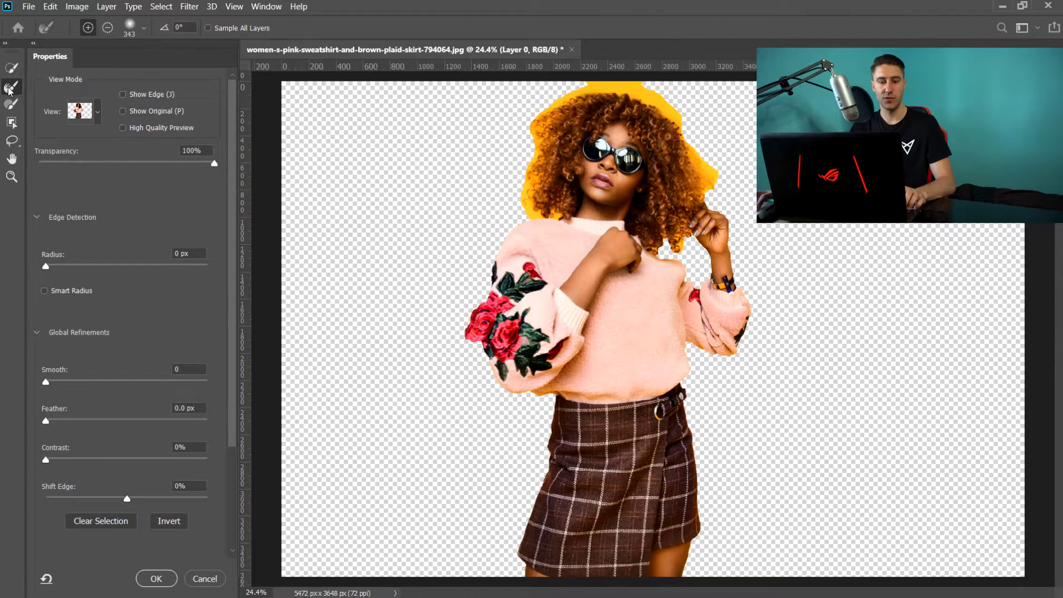
{"action": "key", "text": "bracketleft"}
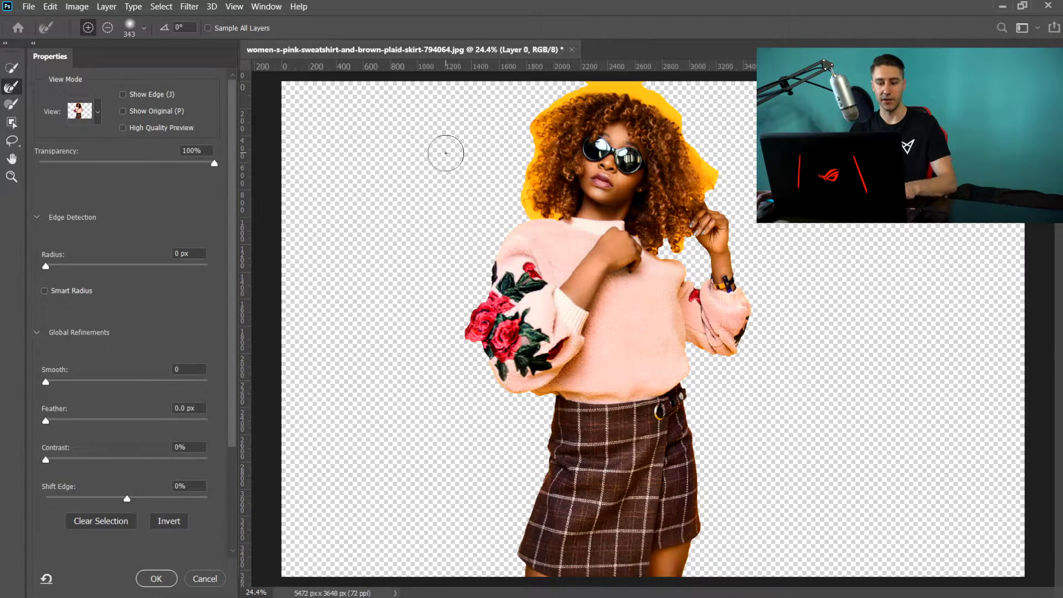
{"action": "key", "text": "bracketleft"}
{"action": "mouse_move", "coordinate": [528, 212]}
{"action": "left_mouse_down"}
{"action": "mouse_move", "coordinate": [529, 117]}
{"action": "mouse_move", "coordinate": [586, 80]}
{"action": "mouse_move", "coordinate": [518, 212]}
{"action": "mouse_move", "coordinate": [527, 223]}
{"action": "mouse_move", "coordinate": [556, 216]}
{"action": "mouse_move", "coordinate": [597, 83]}
{"action": "mouse_move", "coordinate": [668, 96]}
{"action": "mouse_move", "coordinate": [705, 146]}
{"action": "mouse_move", "coordinate": [728, 195]}
{"action": "left_mouse_up"}
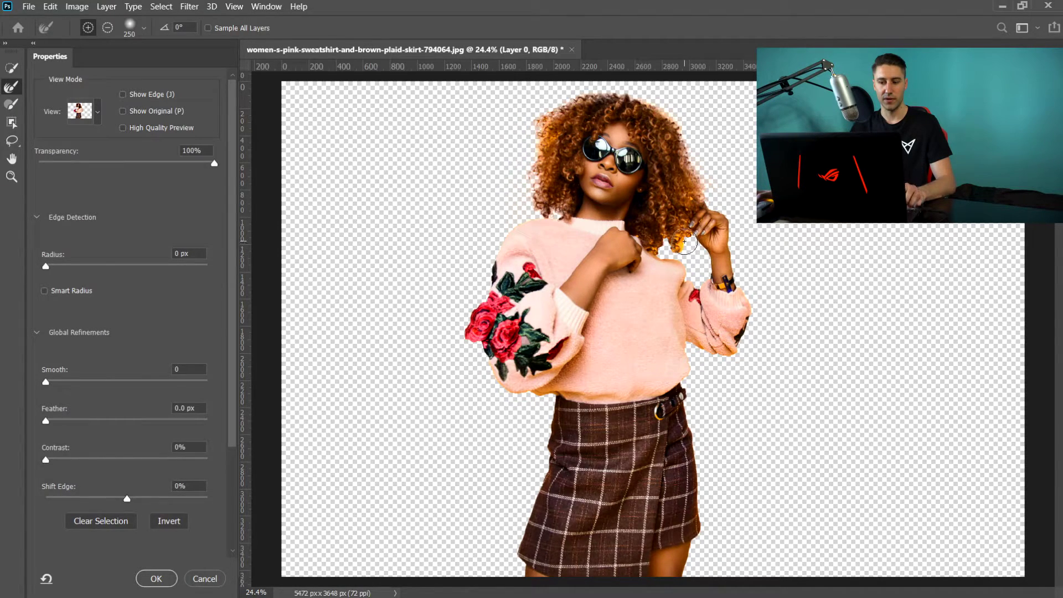
{"action": "left_click", "coordinate": [689, 247]}
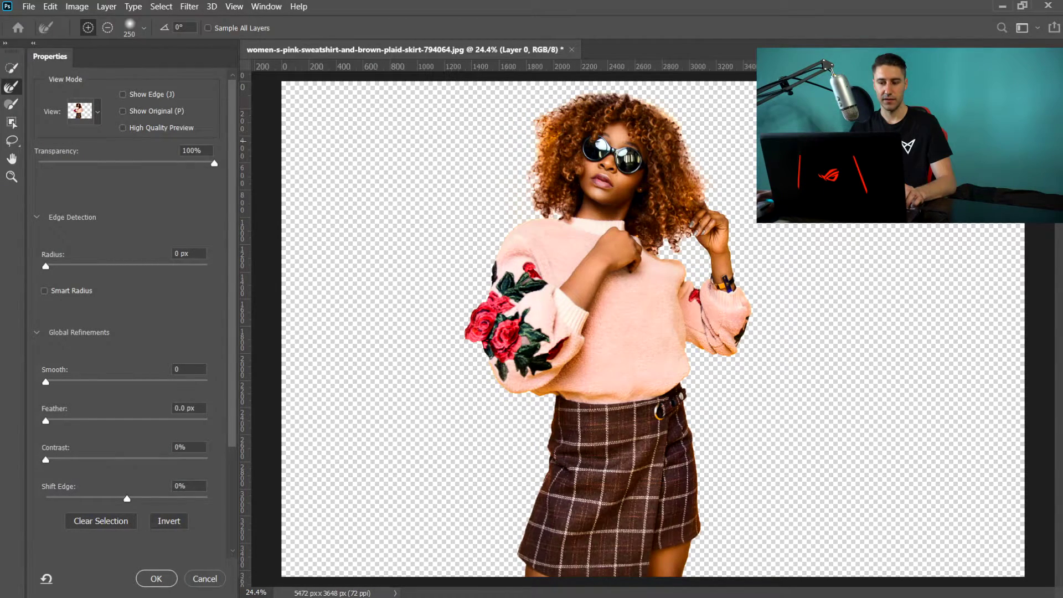
{"action": "left_click", "coordinate": [540, 116]}
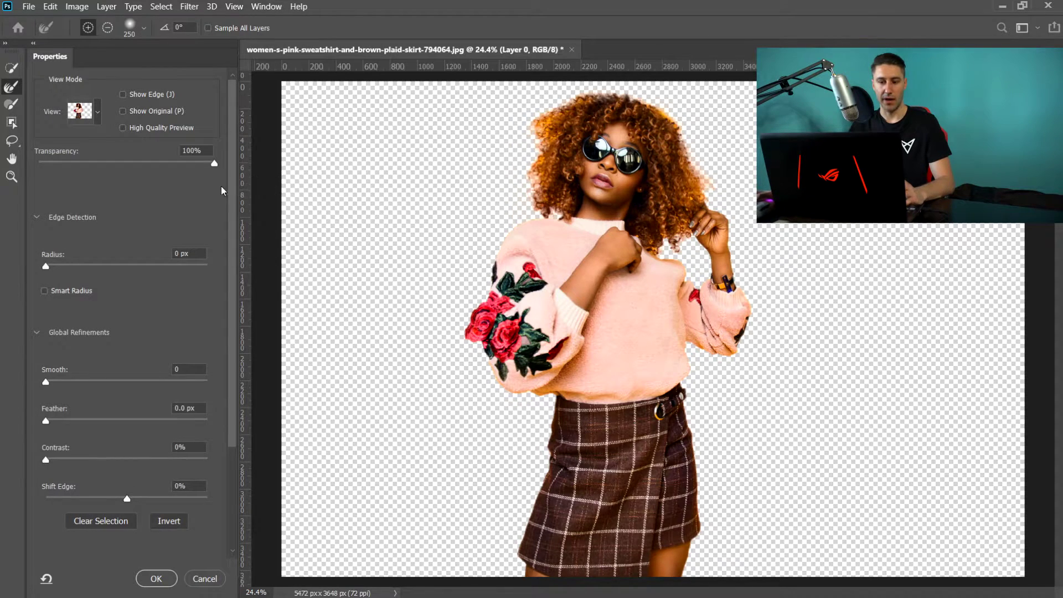
Step: Check the edges with Show Edge and Show Original, then output the cut-out to a New Layer
{"action": "left_click", "coordinate": [124, 95]}
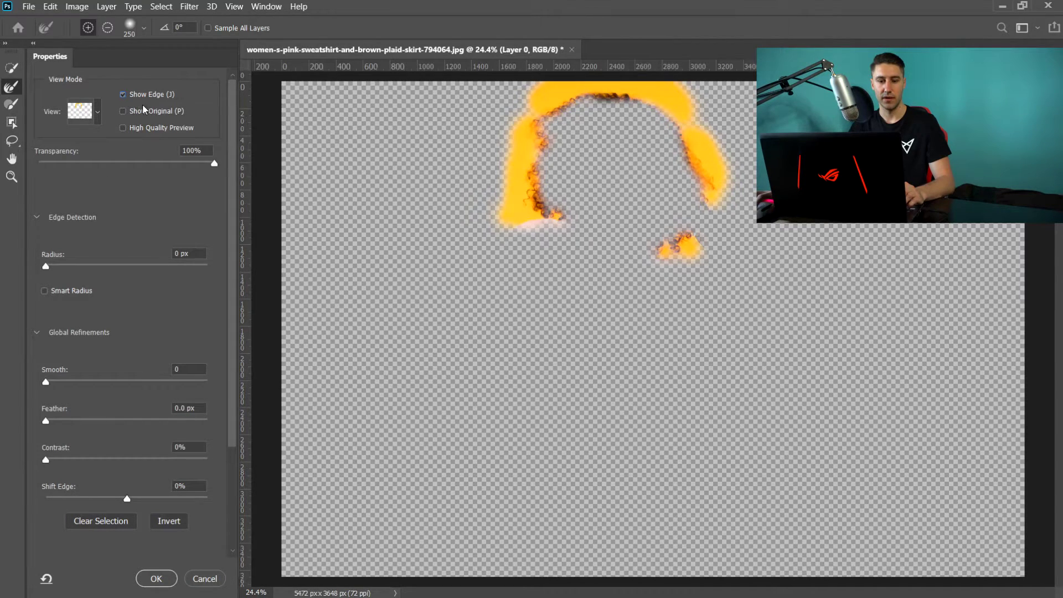
{"action": "key", "text": "j"}
{"action": "left_click", "coordinate": [121, 111]}
{"action": "left_click", "coordinate": [122, 111]}
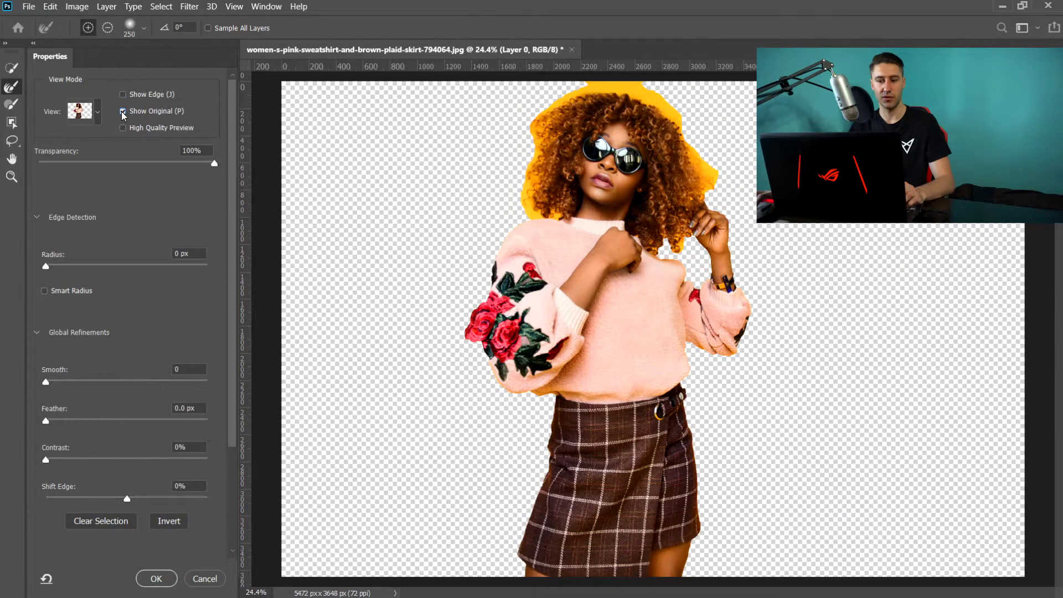
{"action": "scroll", "coordinate": [221, 210], "scroll_direction": "down", "scroll_amount": 3}
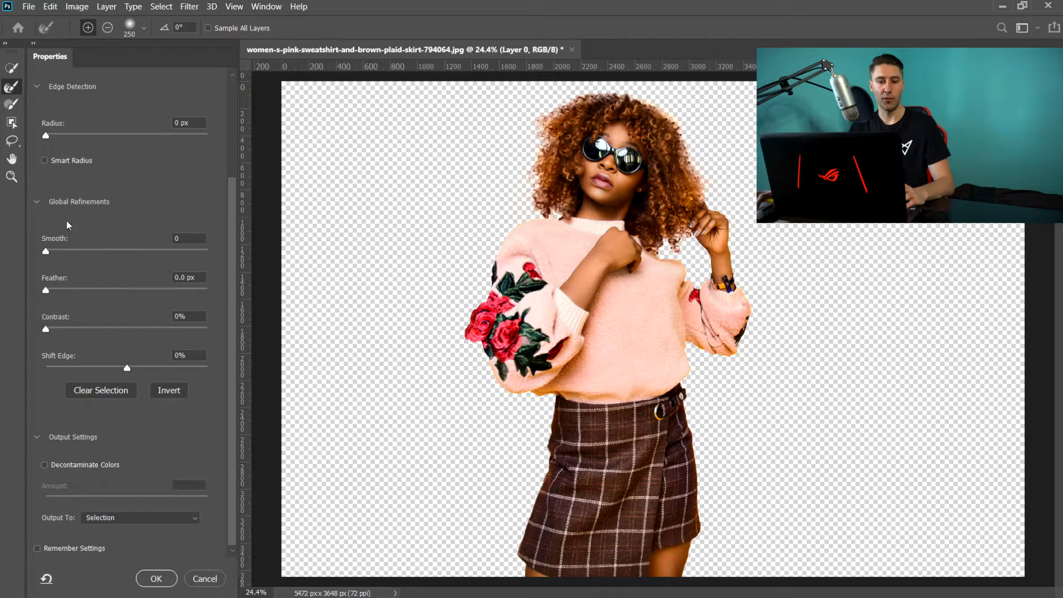
{"action": "left_click", "coordinate": [97, 520]}
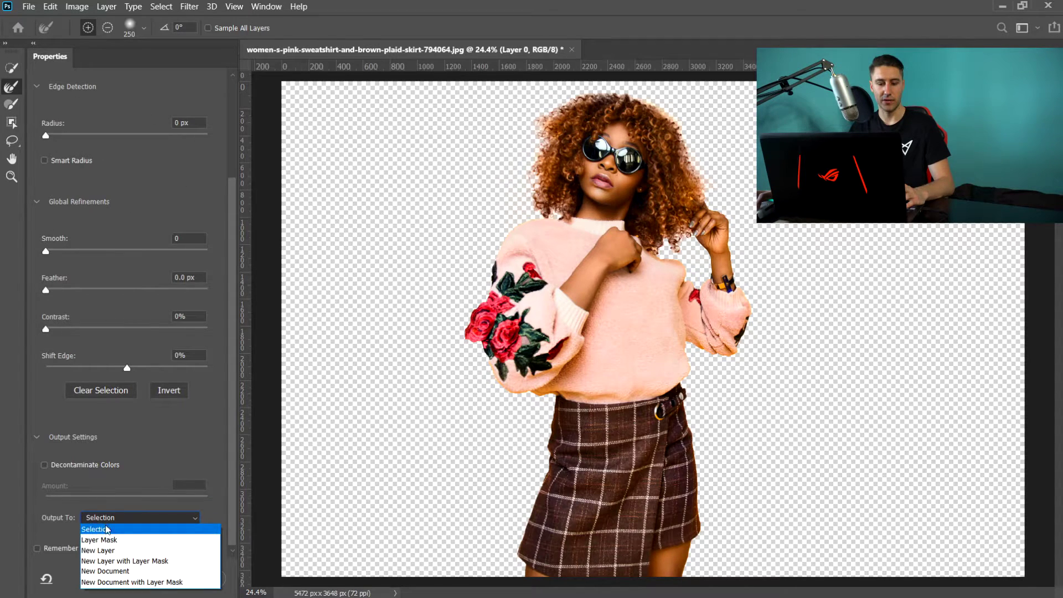
{"action": "left_click", "coordinate": [100, 551]}
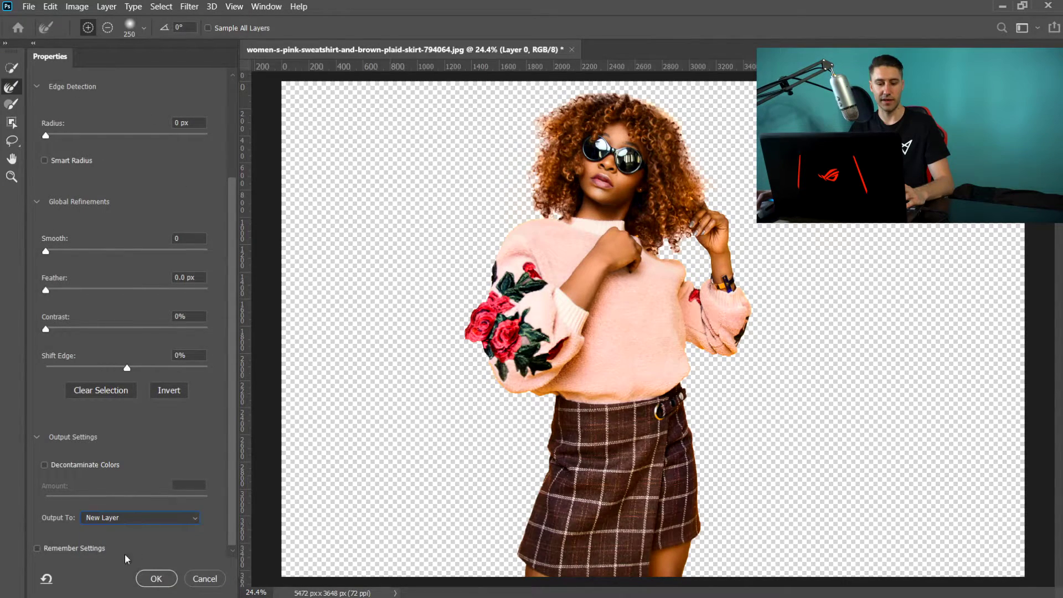
{"action": "left_click", "coordinate": [148, 583]}
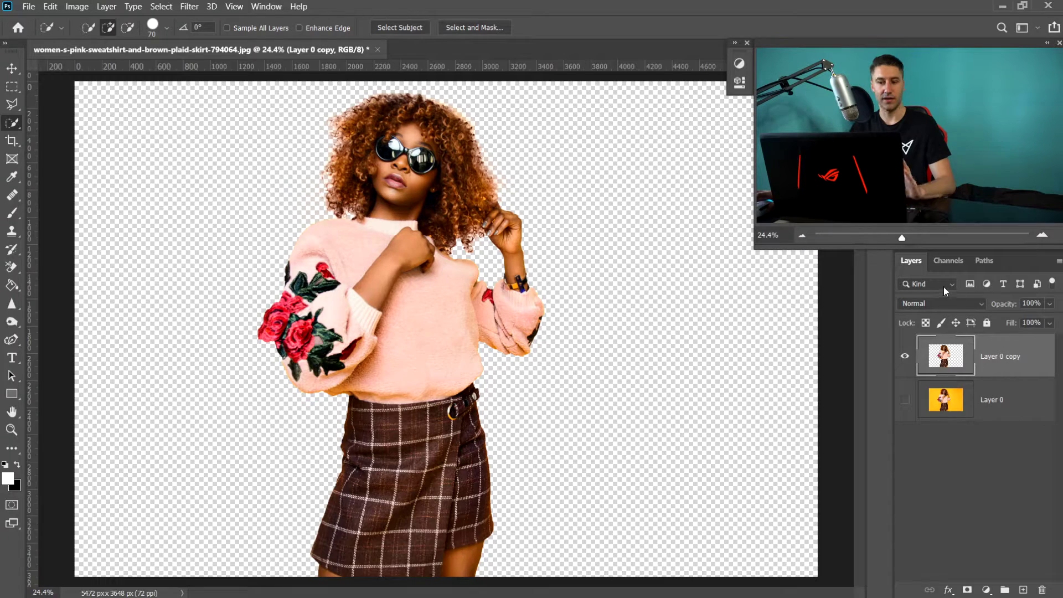
Step: Add a blue #009cff Solid Color fill layer above Layer 0, behind the cut-out
{"action": "left_click", "coordinate": [919, 393]}
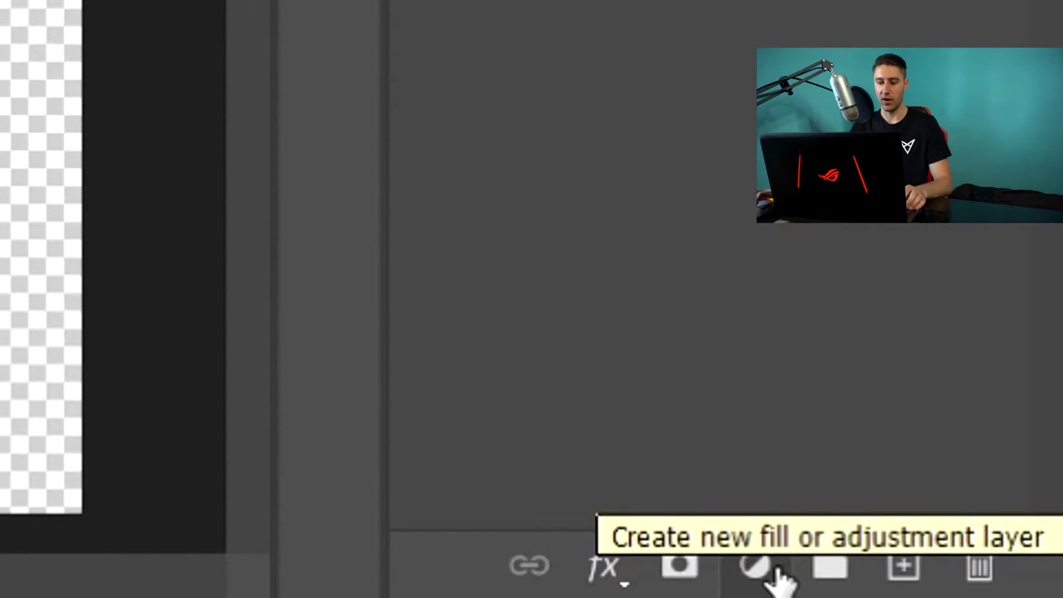
{"action": "left_click", "coordinate": [772, 567]}
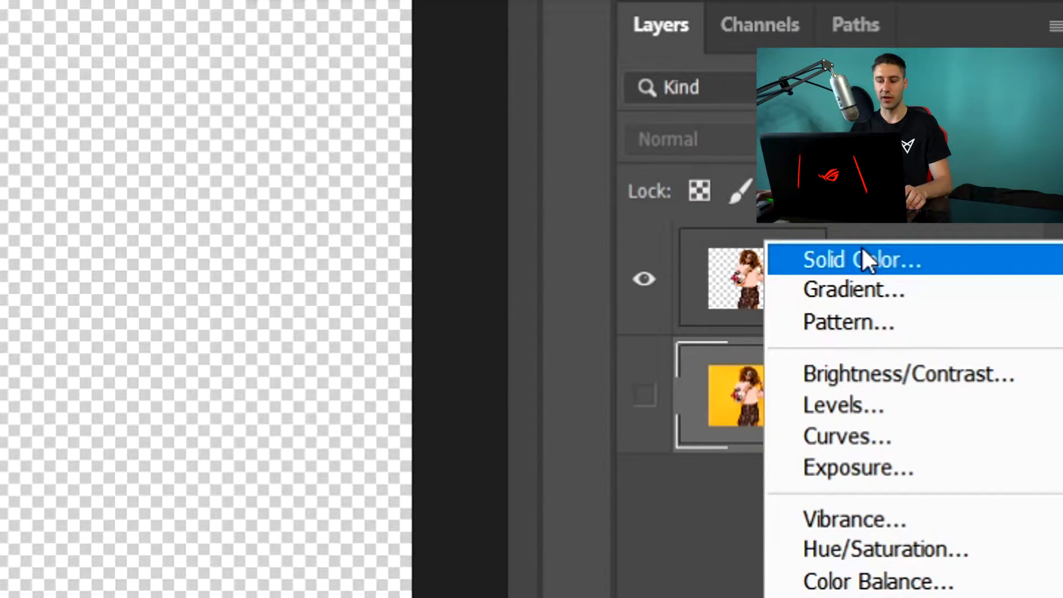
{"action": "left_click", "coordinate": [862, 250]}
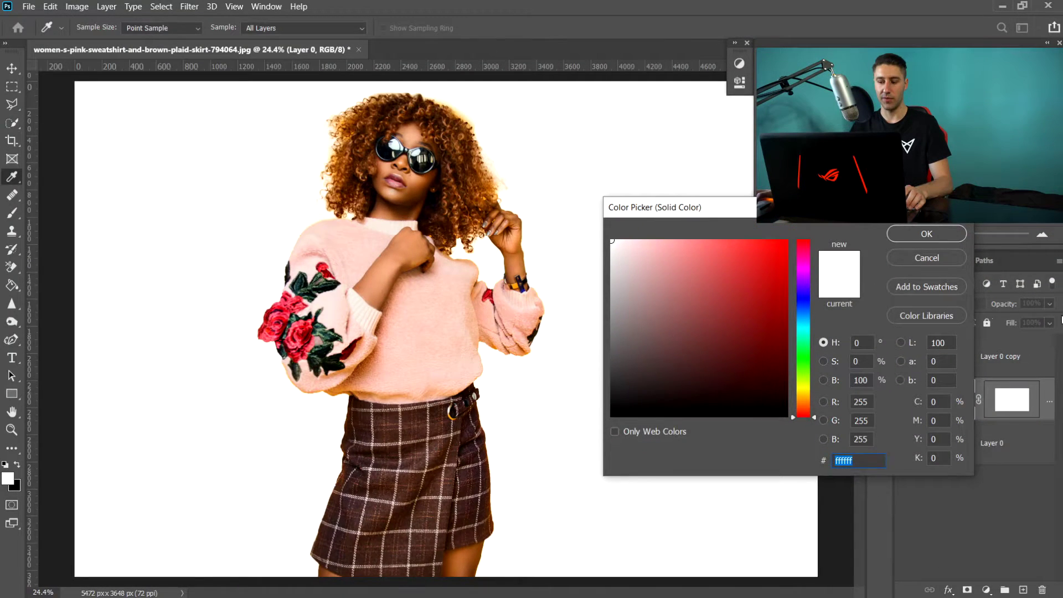
{"action": "mouse_move", "coordinate": [586, 233]}
{"action": "left_mouse_down"}
{"action": "mouse_move", "coordinate": [630, 218]}
{"action": "mouse_move", "coordinate": [698, 220]}
{"action": "mouse_move", "coordinate": [712, 241]}
{"action": "left_mouse_up"}
{"action": "left_click", "coordinate": [728, 303]}
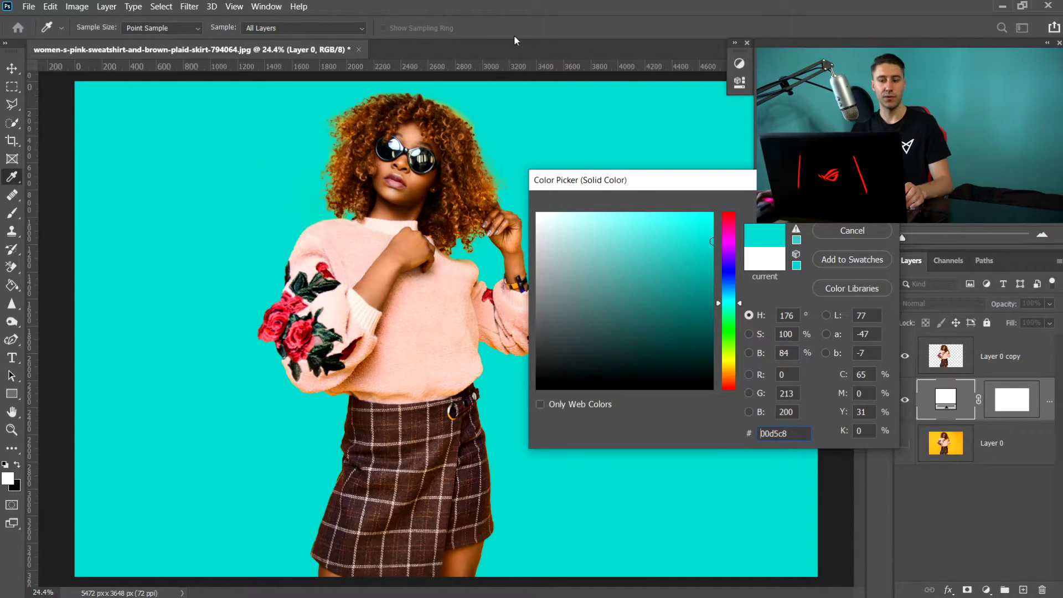
{"action": "left_click", "coordinate": [712, 213]}
{"action": "left_click", "coordinate": [728, 290]}
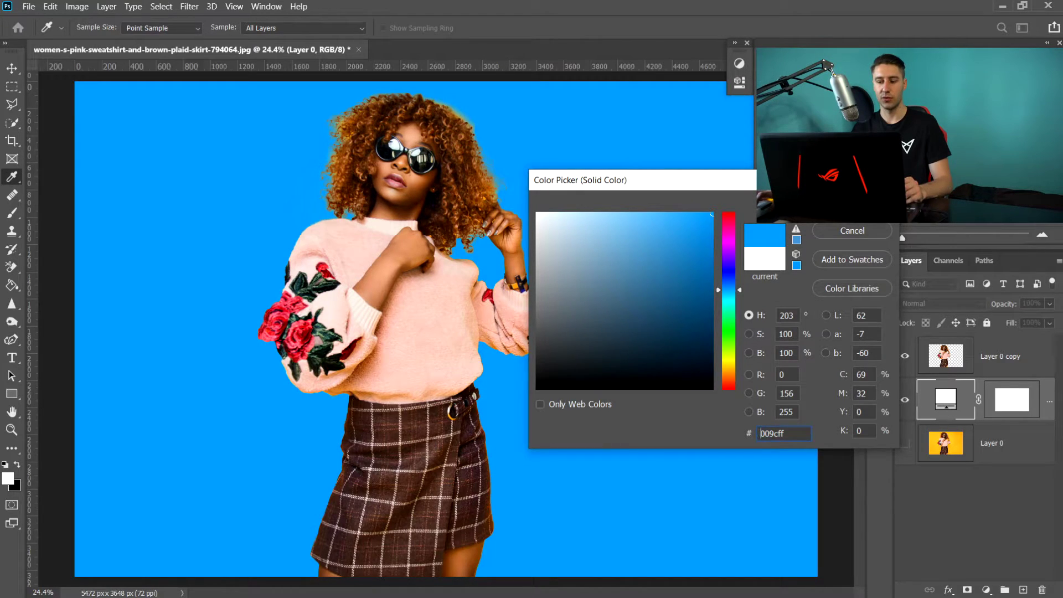
{"action": "key", "text": "Return"}
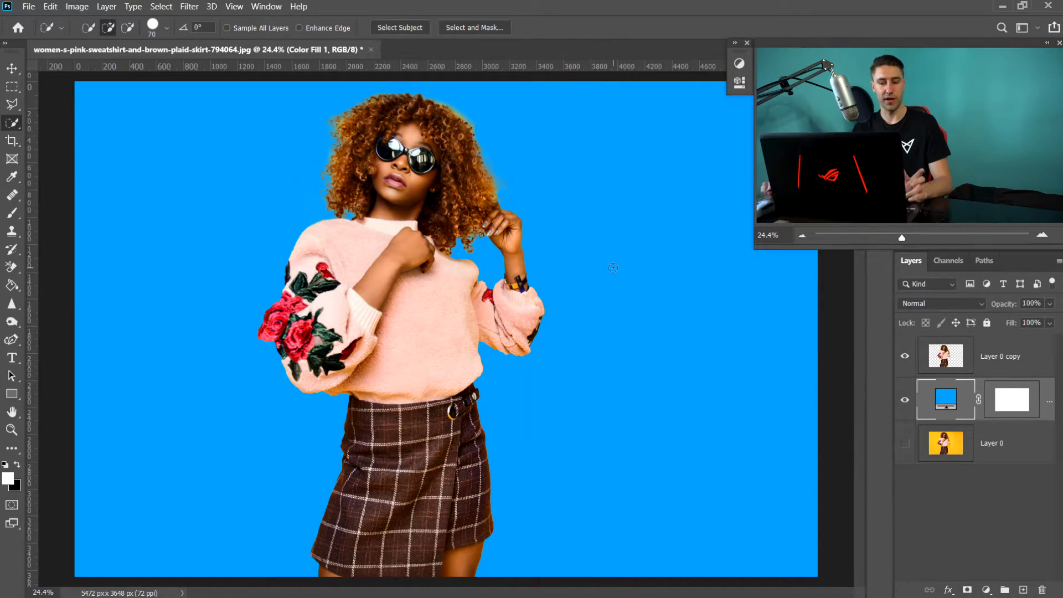
Step: With the Brush tool active, add a new empty layer at the top of the stack
{"action": "key", "text": "v"}
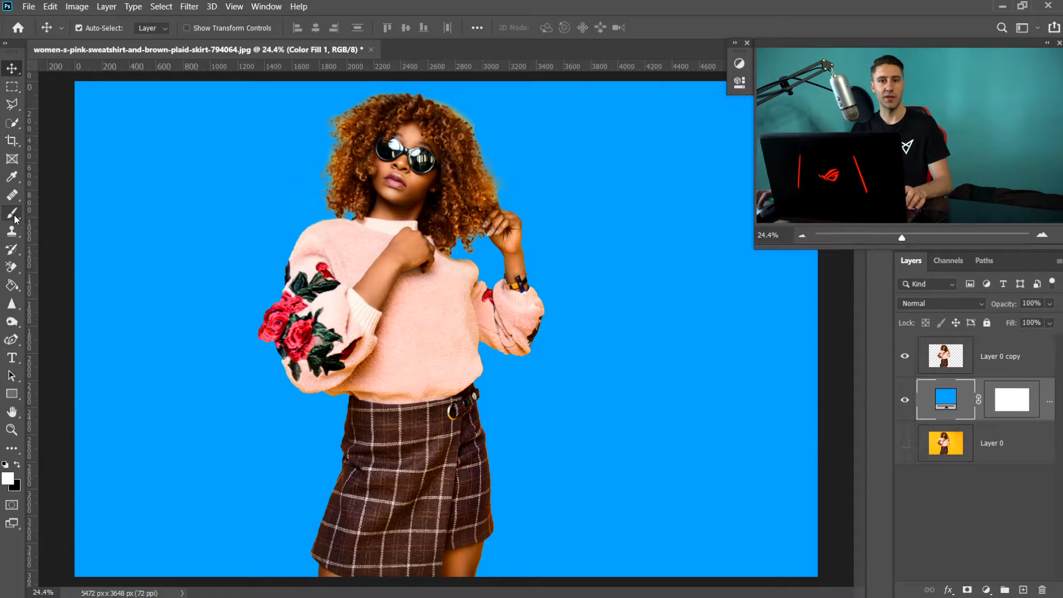
{"action": "left_click", "coordinate": [12, 213]}
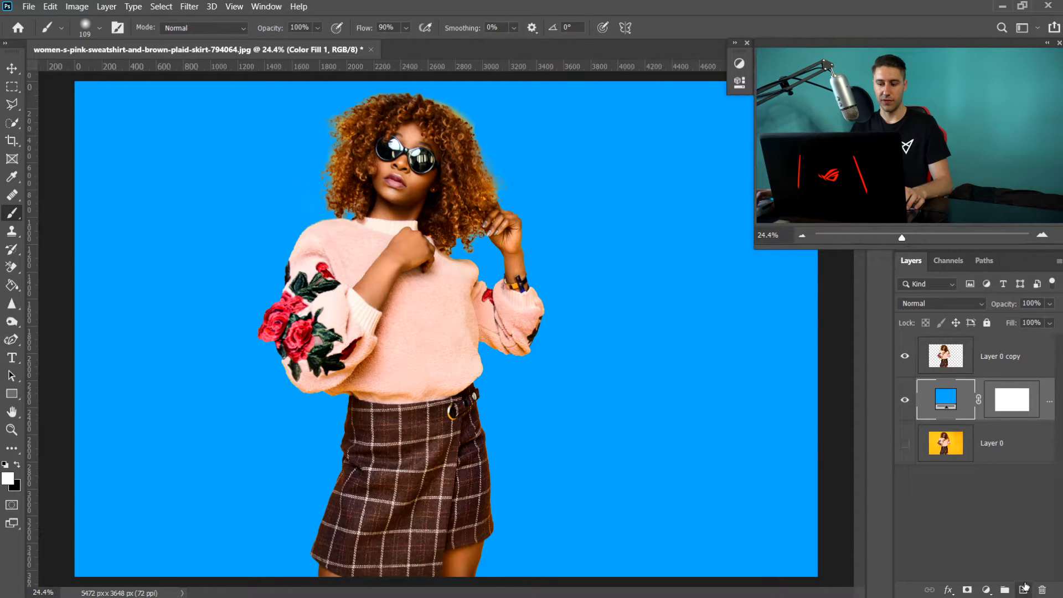
{"action": "left_click", "coordinate": [1023, 588]}
{"action": "key", "text": "ctrl+bracketright"}
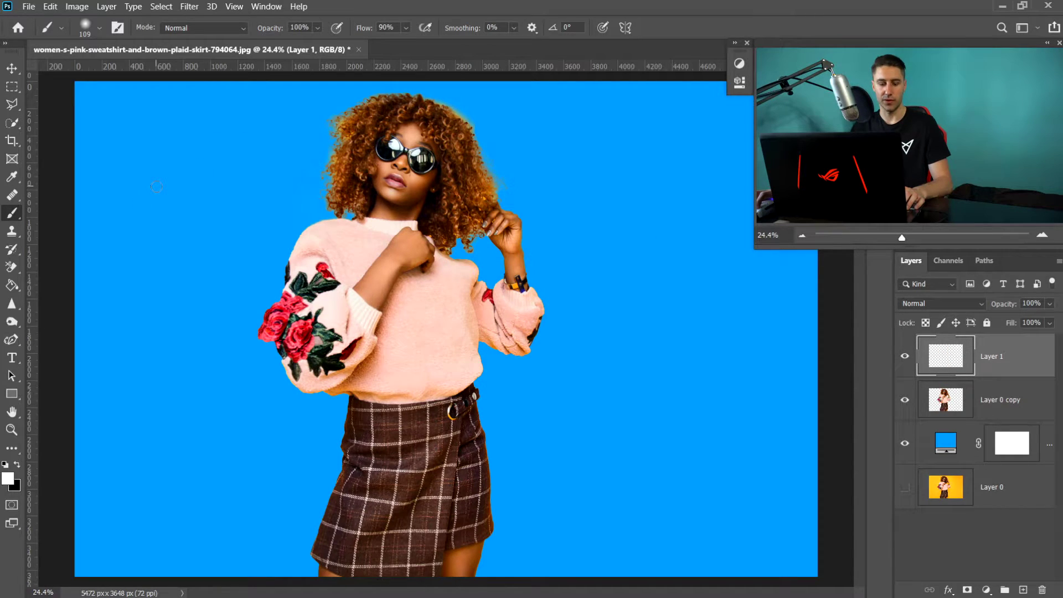
Step: Sample the hair brown #492107 as paint colour, size the brush, and load the woman's outline
{"action": "mouse_move", "coordinate": [156, 186]}
{"action": "left_mouse_down"}
{"action": "mouse_move", "coordinate": [209, 181]}
{"action": "mouse_move", "coordinate": [189, 182]}
{"action": "left_mouse_up"}
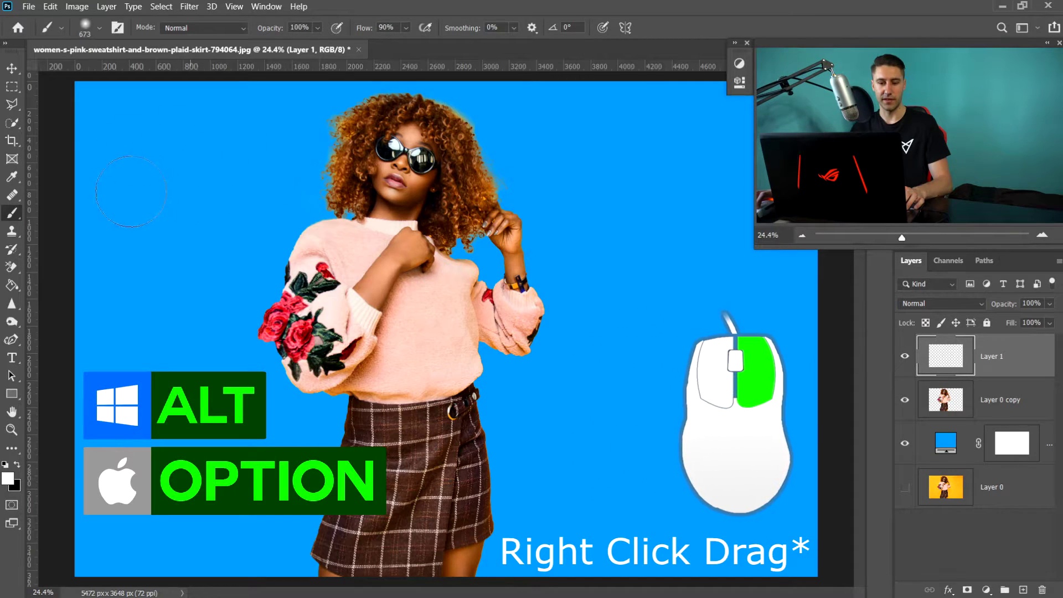
{"action": "left_click", "coordinate": [9, 478]}
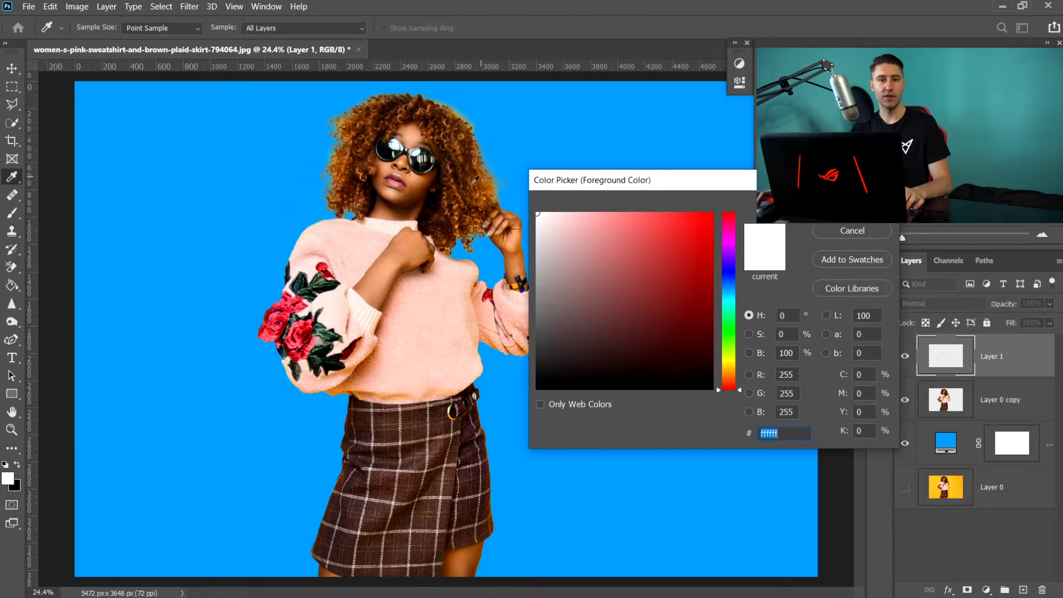
{"action": "left_click", "coordinate": [453, 114]}
{"action": "key", "text": "Return"}
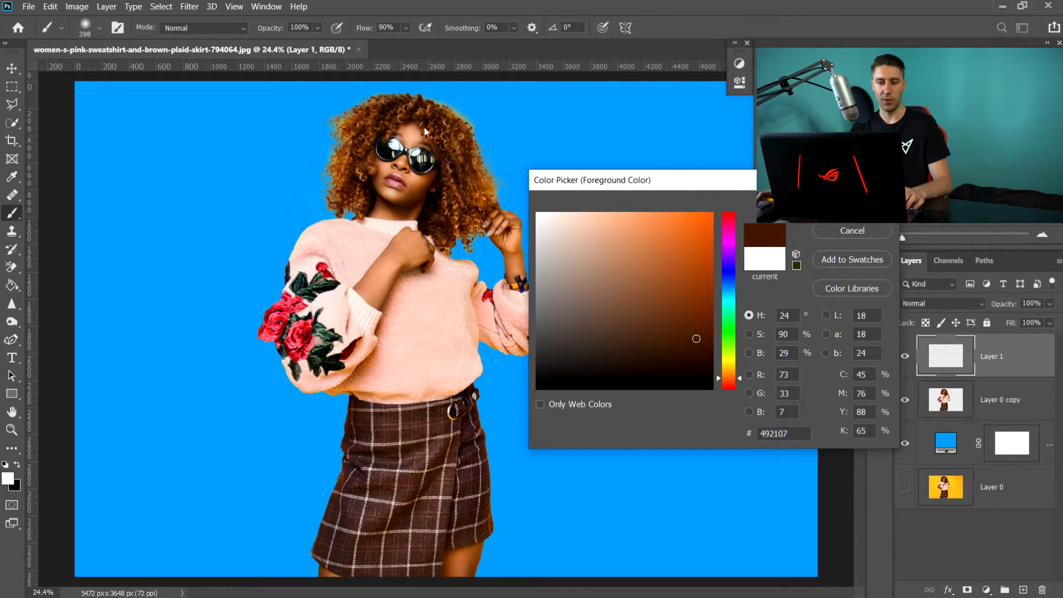
{"action": "mouse_move", "coordinate": [472, 186]}
{"action": "left_mouse_down"}
{"action": "mouse_move", "coordinate": [462, 182]}
{"action": "mouse_move", "coordinate": [479, 205]}
{"action": "mouse_move", "coordinate": [465, 227]}
{"action": "mouse_move", "coordinate": [475, 142]}
{"action": "mouse_move", "coordinate": [453, 105]}
{"action": "mouse_move", "coordinate": [425, 101]}
{"action": "mouse_move", "coordinate": [343, 133]}
{"action": "mouse_move", "coordinate": [335, 177]}
{"action": "mouse_move", "coordinate": [349, 213]}
{"action": "left_mouse_up"}
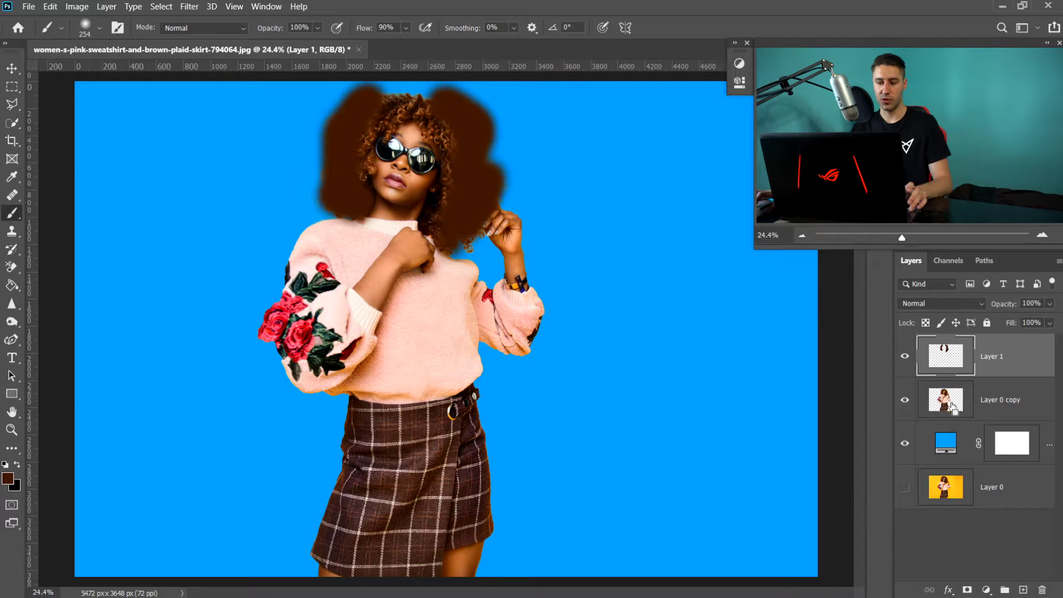
{"action": "left_click", "coordinate": [934, 394], "text": "ctrl"}
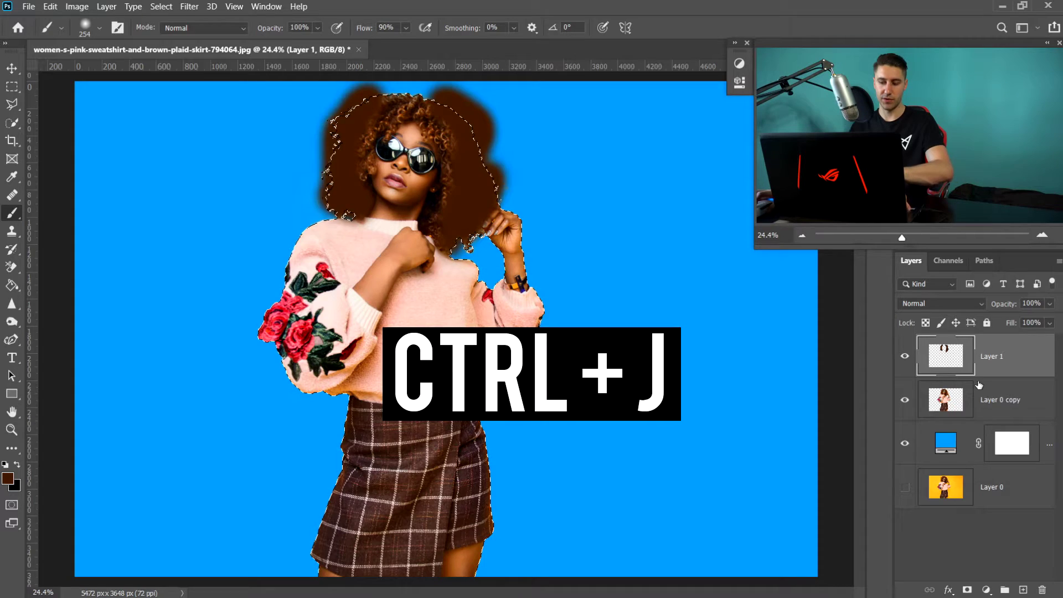
Step: Copy the brown paint inside the woman's outline to Layer 2 and delete the untrimmed Layer 1
{"action": "key", "text": "ctrl+j"}
{"action": "left_click", "coordinate": [999, 397]}
{"action": "key", "text": "Delete"}
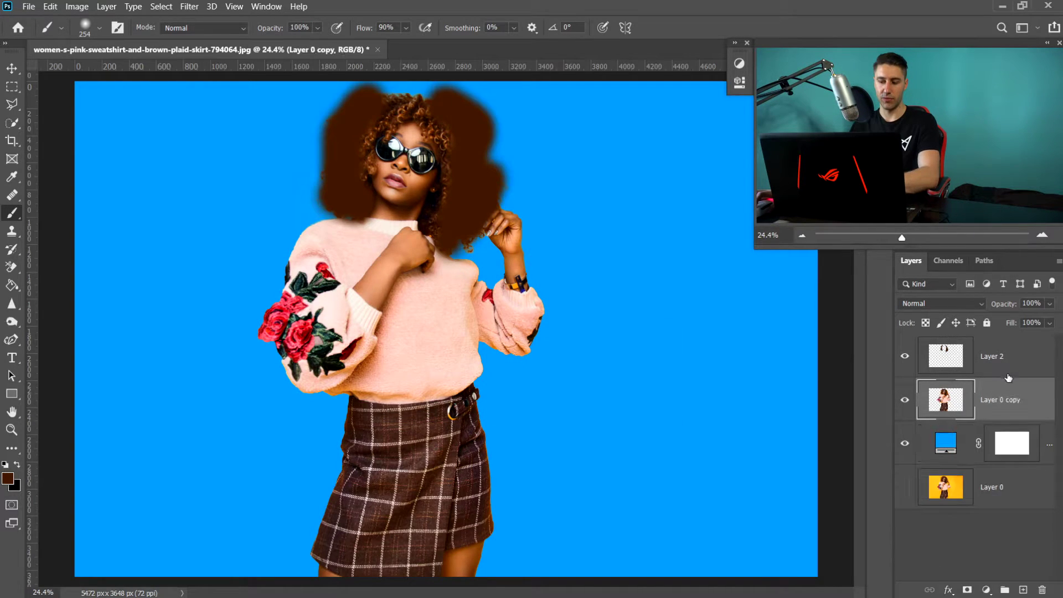
Step: Set Layer 2's blend mode to Color
{"action": "left_click", "coordinate": [999, 355]}
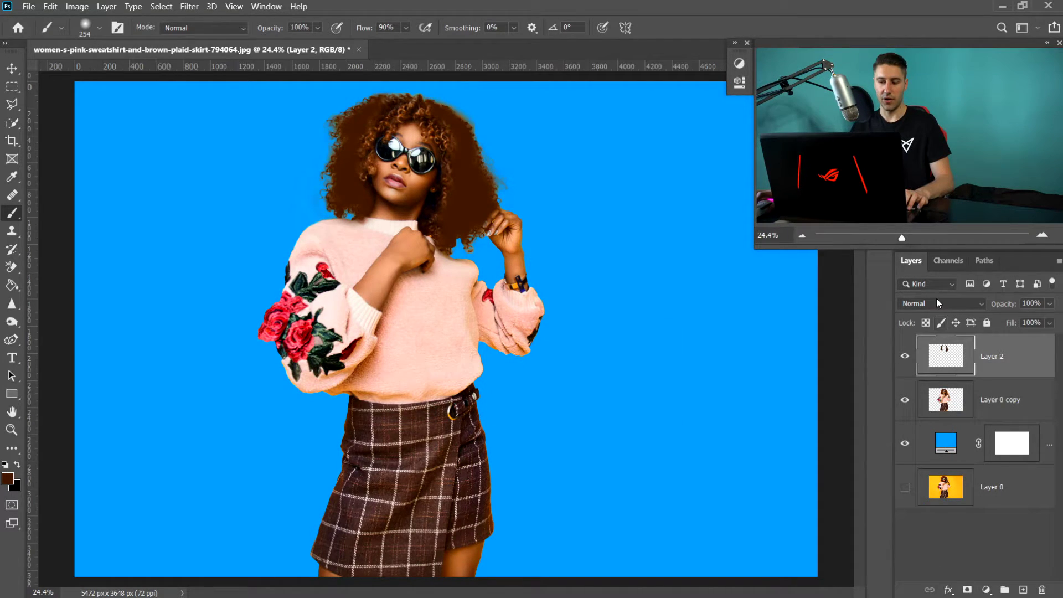
{"action": "left_click", "coordinate": [931, 303]}
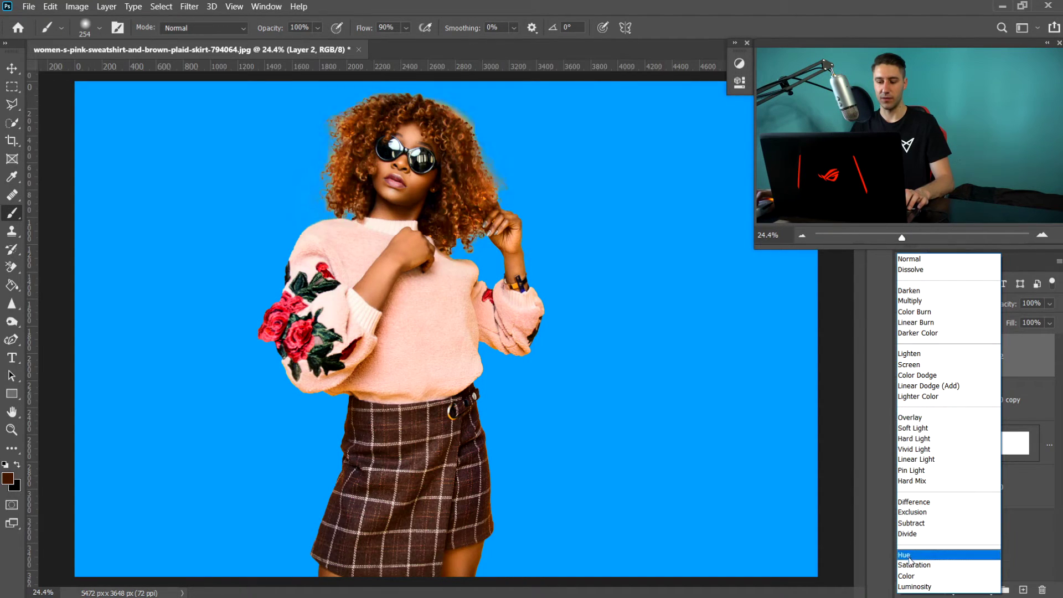
{"action": "left_click", "coordinate": [907, 575]}
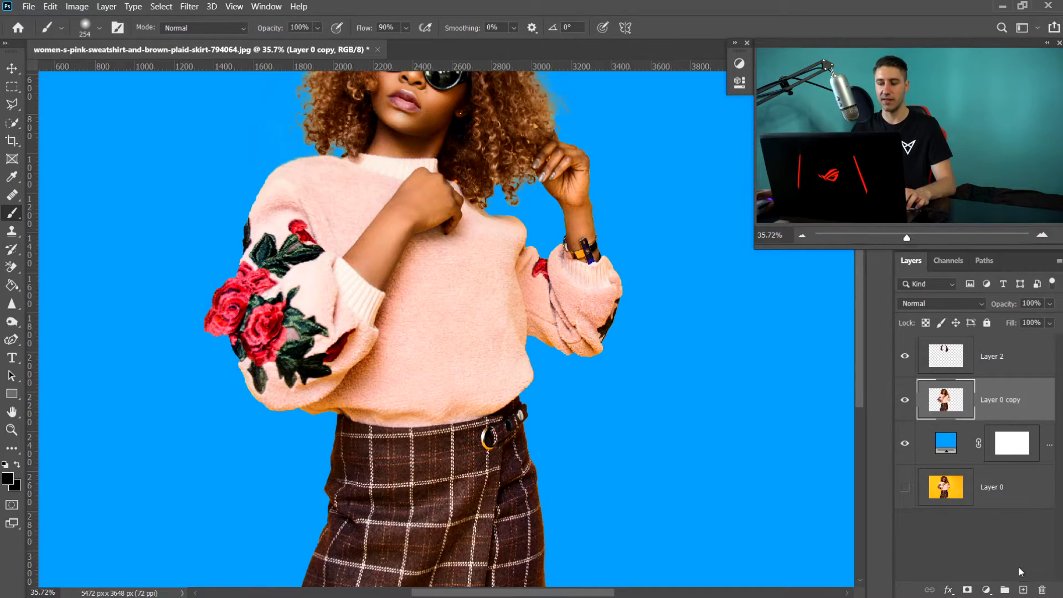
Step: Add Layer 3 above Layer 0 copy, keep black as foreground, and load the woman's outline selection
{"action": "left_click", "coordinate": [1022, 590]}
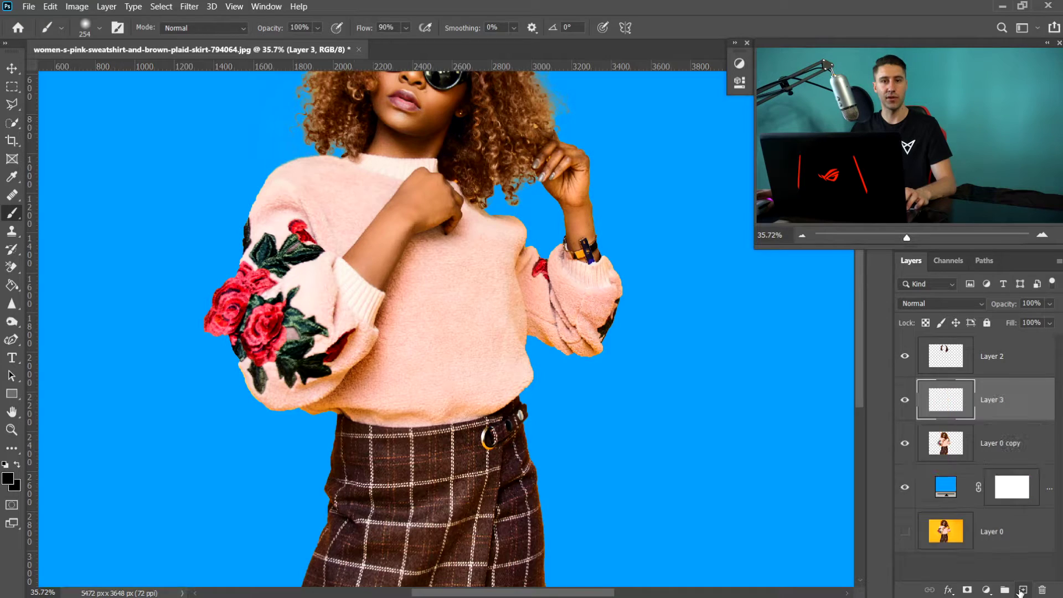
{"action": "left_click", "coordinate": [8, 479]}
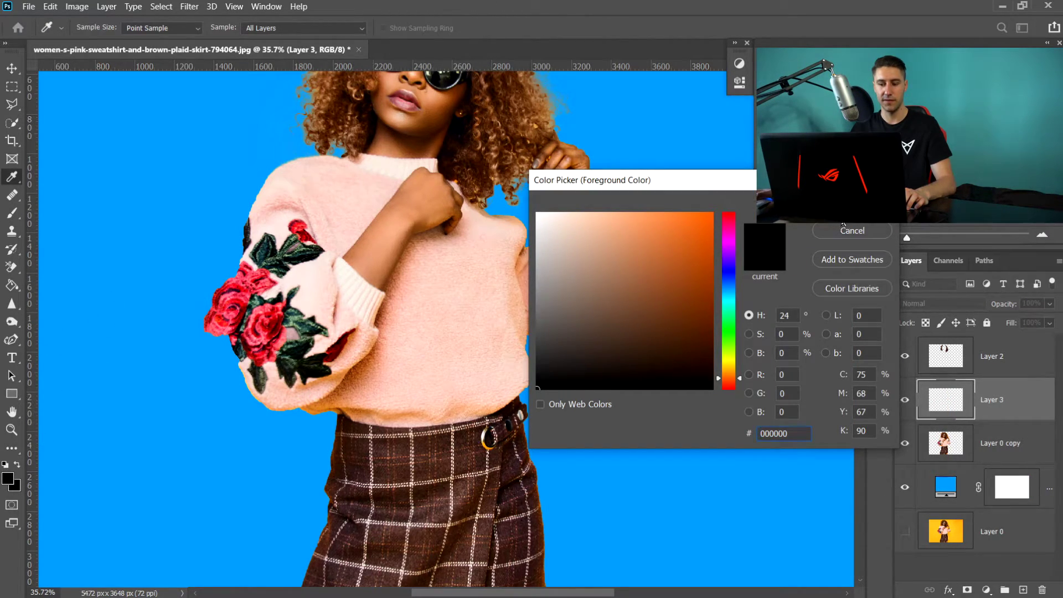
{"action": "left_click", "coordinate": [843, 225]}
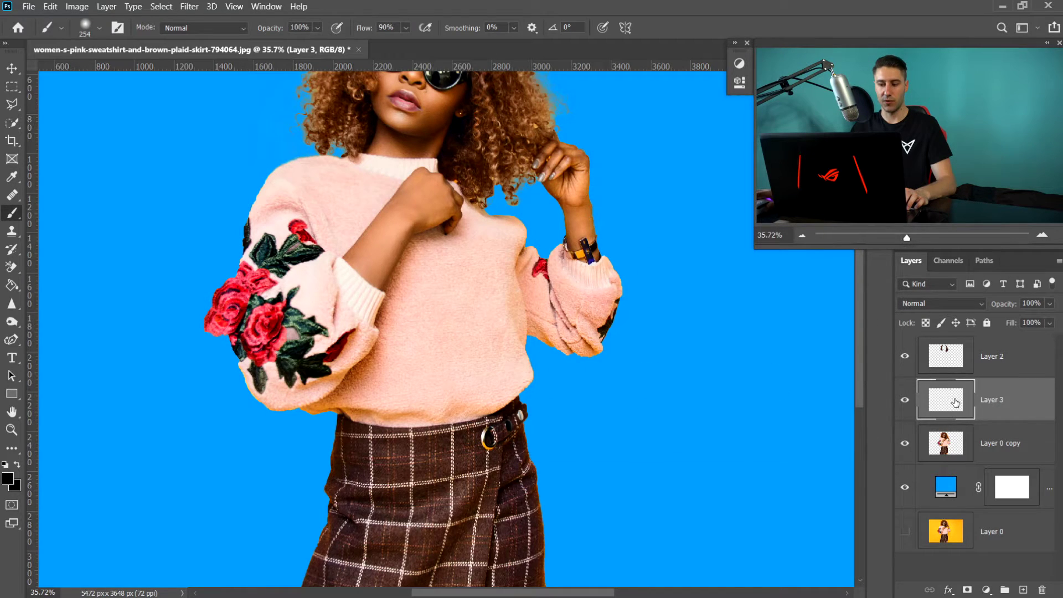
{"action": "left_click", "coordinate": [945, 444], "text": "ctrl"}
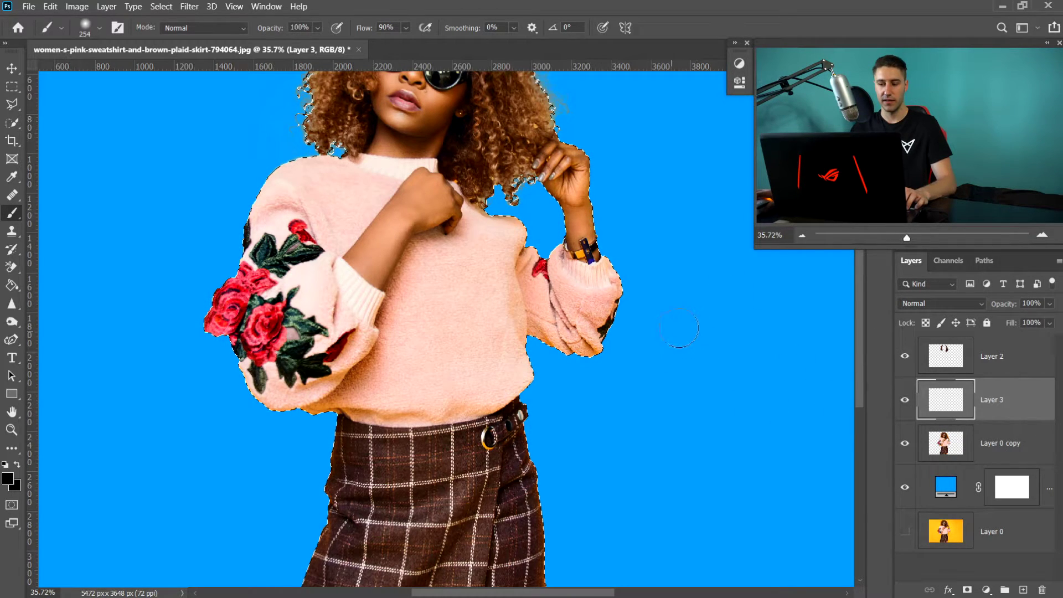
{"action": "left_click", "coordinate": [1005, 434]}
{"action": "left_click", "coordinate": [1005, 411]}
Step: Set Layer 3 to Color blend mode and paint grey over the front of the sweater
{"action": "left_click", "coordinate": [928, 303]}
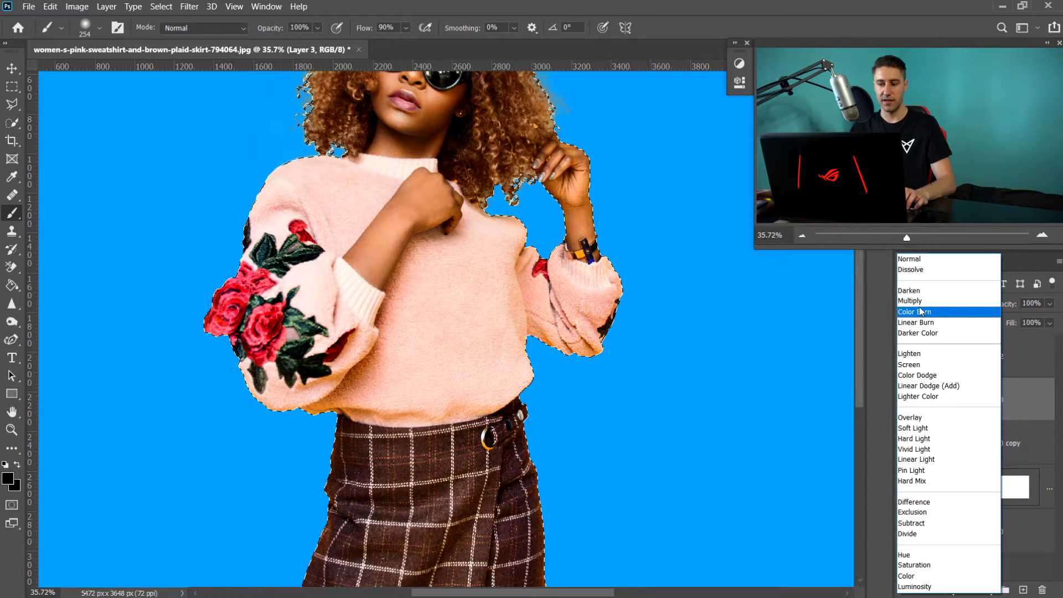
{"action": "left_click", "coordinate": [919, 558]}
{"action": "mouse_move", "coordinate": [434, 334]}
{"action": "left_mouse_down"}
{"action": "mouse_move", "coordinate": [473, 369]}
{"action": "mouse_move", "coordinate": [480, 325]}
{"action": "mouse_move", "coordinate": [516, 365]}
{"action": "mouse_move", "coordinate": [510, 333]}
{"action": "mouse_move", "coordinate": [529, 325]}
{"action": "mouse_move", "coordinate": [598, 334]}
{"action": "left_mouse_up"}
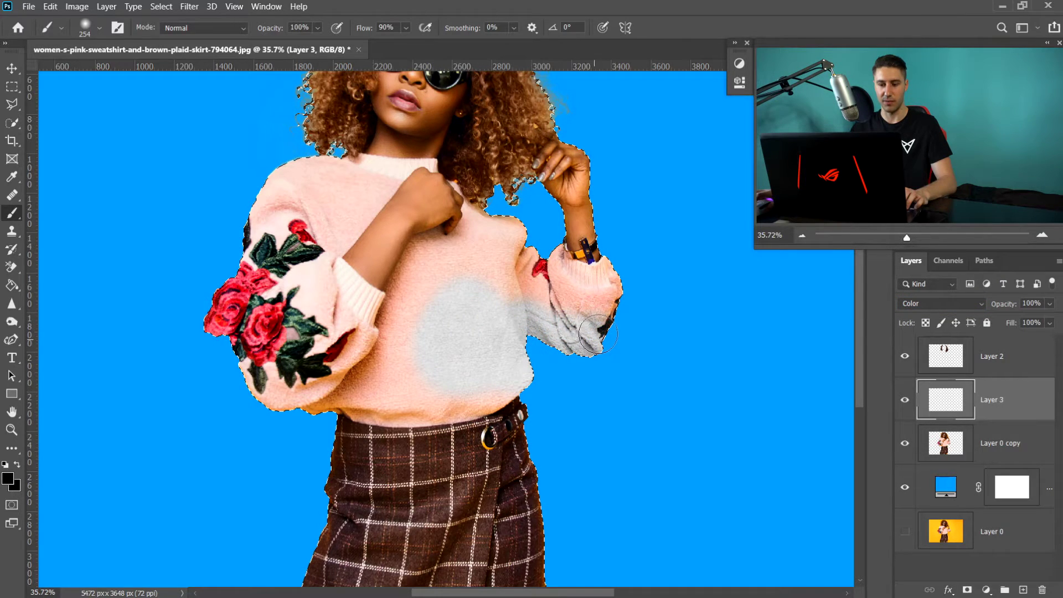
{"action": "mouse_move", "coordinate": [634, 282]}
{"action": "left_mouse_down"}
{"action": "mouse_move", "coordinate": [561, 303]}
{"action": "mouse_move", "coordinate": [521, 285]}
{"action": "mouse_move", "coordinate": [555, 294]}
{"action": "mouse_move", "coordinate": [560, 363]}
{"action": "mouse_move", "coordinate": [544, 333]}
{"action": "mouse_move", "coordinate": [507, 345]}
{"action": "mouse_move", "coordinate": [509, 369]}
{"action": "left_mouse_up"}
{"action": "key", "text": "ctrl+z"}
{"action": "left_click_drag", "start_coordinate": [500, 379], "coordinate": [465, 382]}
Step: Paint grey over the chest, right sleeve, cuff and wrist, resizing the brush with [ and ]
{"action": "scroll", "coordinate": [539, 354], "scroll_direction": "up", "scroll_amount": 3}
{"action": "left_click", "coordinate": [100, 28]}
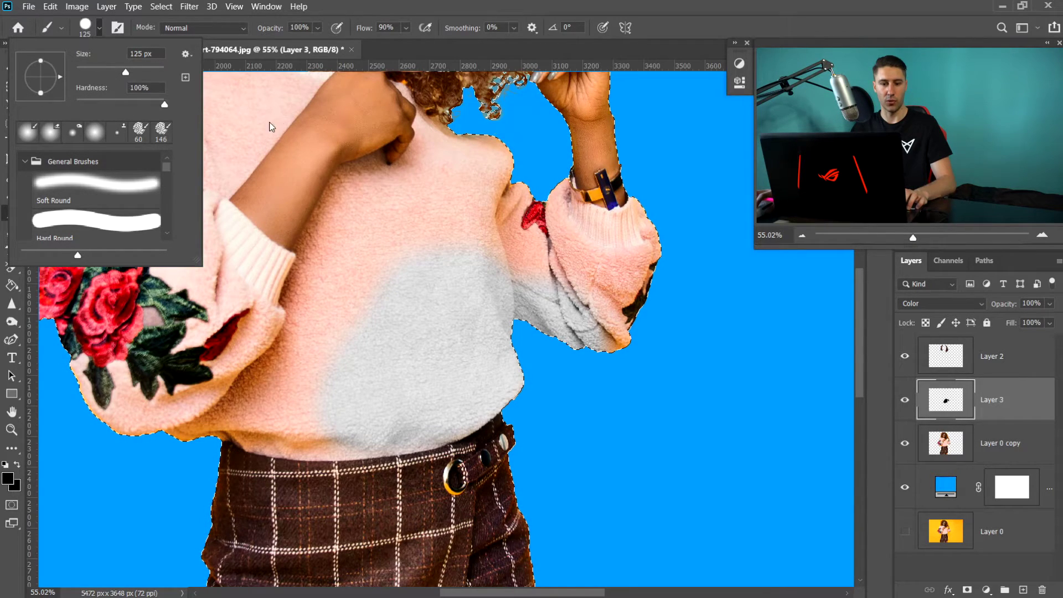
{"action": "key", "text": "Escape"}
{"action": "key", "text": "ctrl+z"}
{"action": "mouse_move", "coordinate": [227, 424]}
{"action": "left_mouse_down"}
{"action": "mouse_move", "coordinate": [283, 437]}
{"action": "mouse_move", "coordinate": [401, 437]}
{"action": "mouse_move", "coordinate": [512, 320]}
{"action": "mouse_move", "coordinate": [609, 285]}
{"action": "mouse_move", "coordinate": [526, 349]}
{"action": "mouse_move", "coordinate": [292, 347]}
{"action": "mouse_move", "coordinate": [331, 224]}
{"action": "mouse_move", "coordinate": [316, 244]}
{"action": "mouse_move", "coordinate": [370, 232]}
{"action": "mouse_move", "coordinate": [518, 271]}
{"action": "mouse_move", "coordinate": [370, 180]}
{"action": "mouse_move", "coordinate": [619, 247]}
{"action": "mouse_move", "coordinate": [601, 334]}
{"action": "left_mouse_up"}
{"action": "scroll", "coordinate": [697, 269], "scroll_direction": "up", "scroll_amount": 5}
{"action": "key", "text": "bracketleft"}
{"action": "key", "text": "bracketleft"}
{"action": "key", "text": "bracketleft"}
{"action": "key", "text": "bracketleft"}
{"action": "key", "text": "bracketleft"}
{"action": "key", "text": "bracketleft"}
{"action": "key", "text": "bracketleft"}
{"action": "key", "text": "bracketleft"}
{"action": "key", "text": "bracketleft"}
{"action": "key", "text": "bracketleft"}
{"action": "key", "text": "bracketright"}
{"action": "key", "text": "bracketright"}
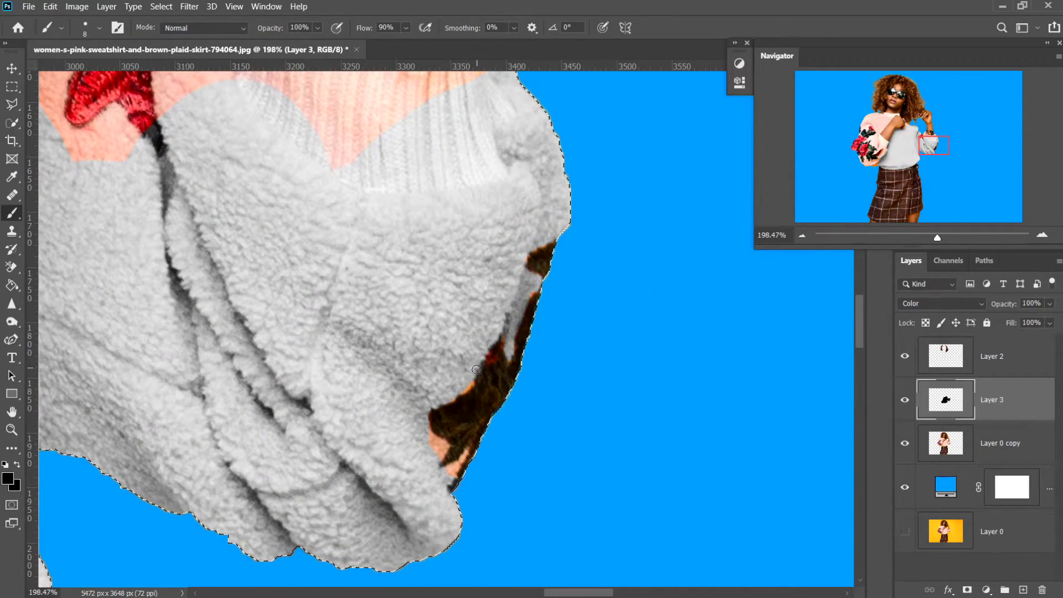
{"action": "scroll", "coordinate": [419, 268], "scroll_direction": "down", "scroll_amount": 3}
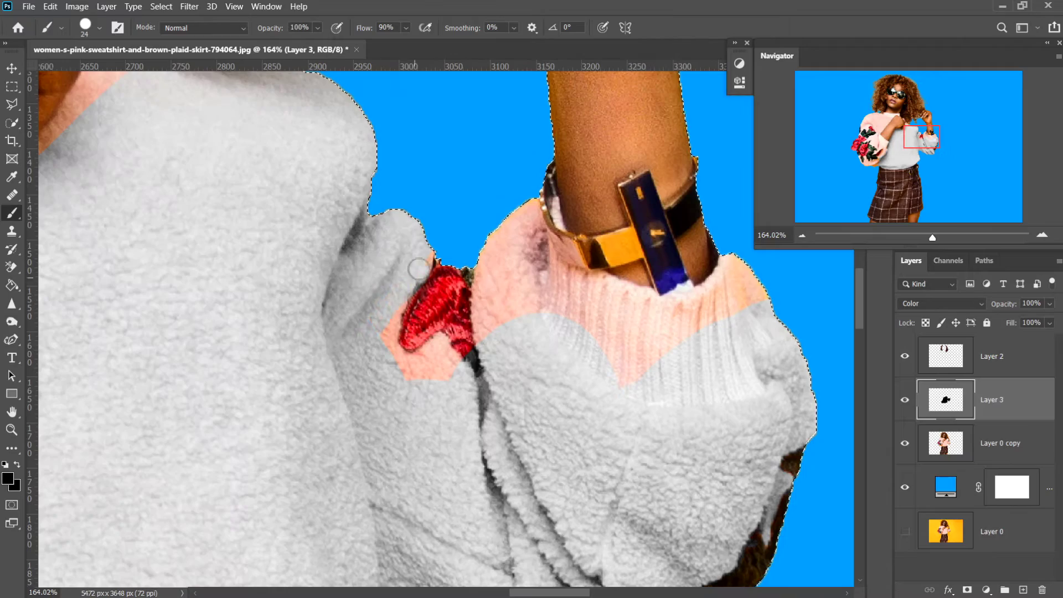
{"action": "mouse_move", "coordinate": [419, 269]}
{"action": "left_mouse_down"}
{"action": "mouse_move", "coordinate": [498, 377]}
{"action": "mouse_move", "coordinate": [528, 210]}
{"action": "mouse_move", "coordinate": [535, 236]}
{"action": "mouse_move", "coordinate": [612, 292]}
{"action": "mouse_move", "coordinate": [744, 286]}
{"action": "left_mouse_up"}
{"action": "key", "text": "bracketright"}
{"action": "key", "text": "bracketright"}
{"action": "key", "text": "bracketright"}
{"action": "scroll", "coordinate": [645, 318], "scroll_direction": "down", "scroll_amount": 3}
{"action": "scroll", "coordinate": [644, 318], "scroll_direction": "right", "scroll_amount": 2}
{"action": "scroll", "coordinate": [445, 382], "scroll_direction": "left", "scroll_amount": 2}
Step: Erase stray paint off her skin and cover the shoulder, sleeve and cuff in grey
{"action": "key", "text": "e"}
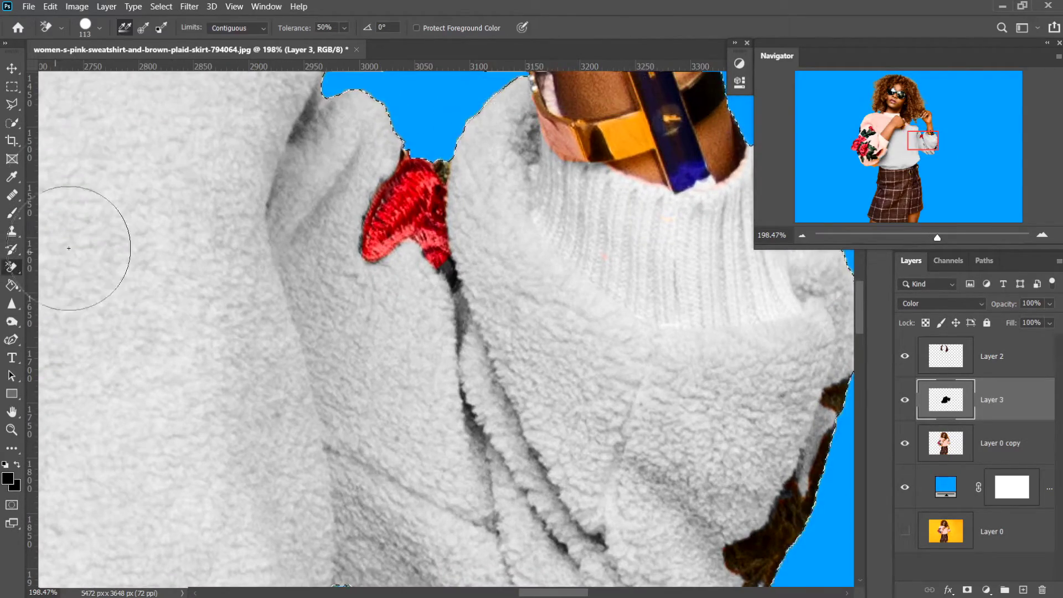
{"action": "scroll", "coordinate": [506, 446], "scroll_direction": "down", "scroll_amount": 3}
{"action": "scroll", "coordinate": [505, 445], "scroll_direction": "up", "scroll_amount": 3}
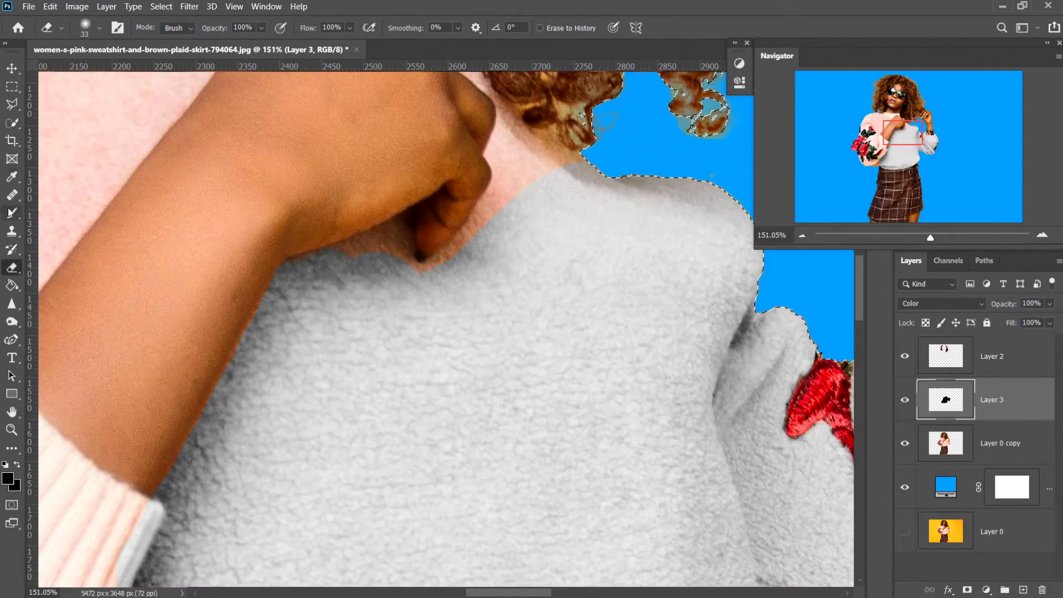
{"action": "key", "text": "b"}
{"action": "scroll", "coordinate": [512, 422], "scroll_direction": "up", "scroll_amount": 4}
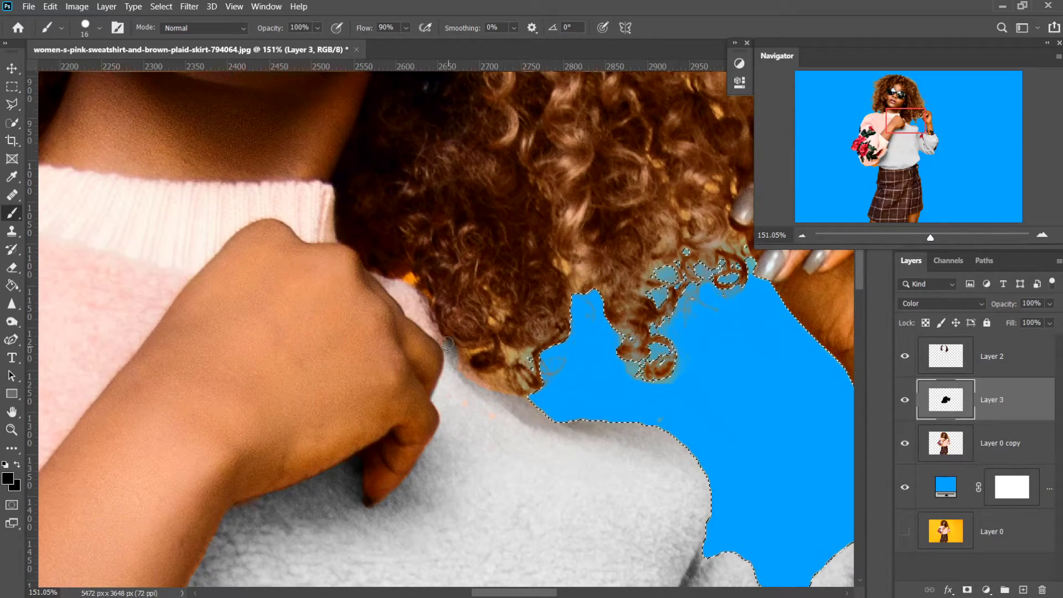
{"action": "left_click_drag", "start_coordinate": [512, 422], "coordinate": [443, 265]}
{"action": "scroll", "coordinate": [442, 265], "scroll_direction": "down", "scroll_amount": 2}
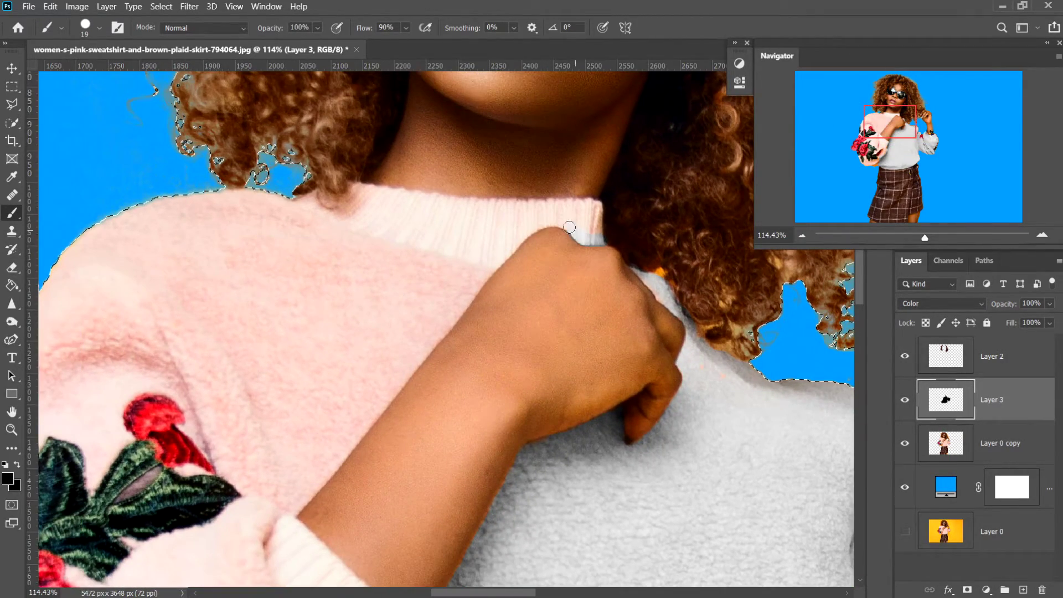
{"action": "scroll", "coordinate": [385, 401], "scroll_direction": "down", "scroll_amount": 3}
{"action": "key", "text": "e"}
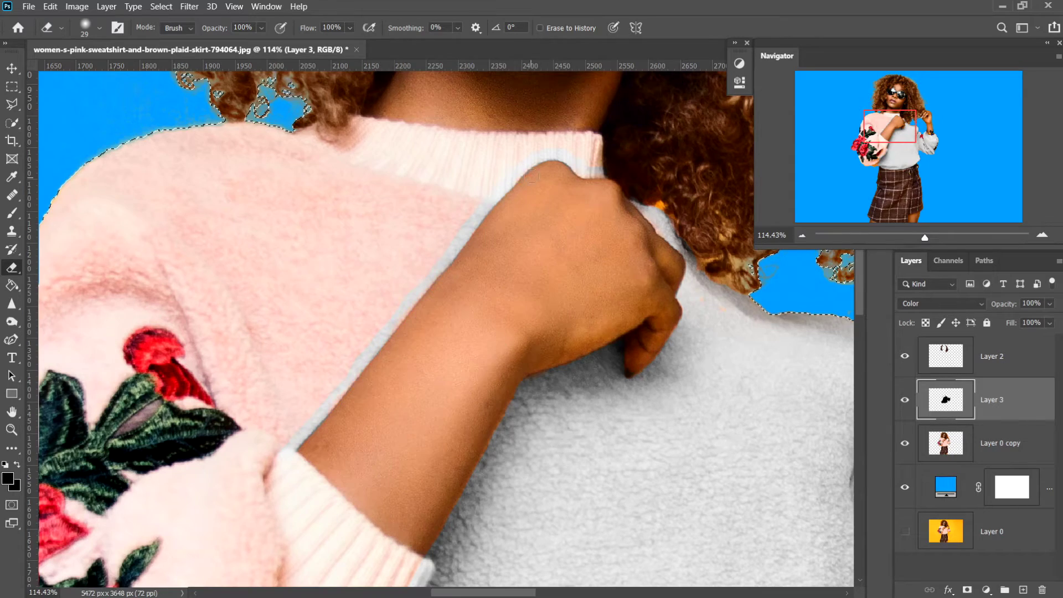
{"action": "scroll", "coordinate": [531, 176], "scroll_direction": "down", "scroll_amount": 2}
{"action": "key", "text": "b"}
{"action": "mouse_move", "coordinate": [454, 166]}
{"action": "left_mouse_down"}
{"action": "mouse_move", "coordinate": [368, 161]}
{"action": "mouse_move", "coordinate": [90, 271]}
{"action": "left_mouse_up"}
{"action": "mouse_move", "coordinate": [422, 278]}
{"action": "left_mouse_down"}
{"action": "mouse_move", "coordinate": [280, 227]}
{"action": "mouse_move", "coordinate": [404, 337]}
{"action": "mouse_move", "coordinate": [413, 383]}
{"action": "left_mouse_up"}
{"action": "scroll", "coordinate": [487, 327], "scroll_direction": "down", "scroll_amount": 5}
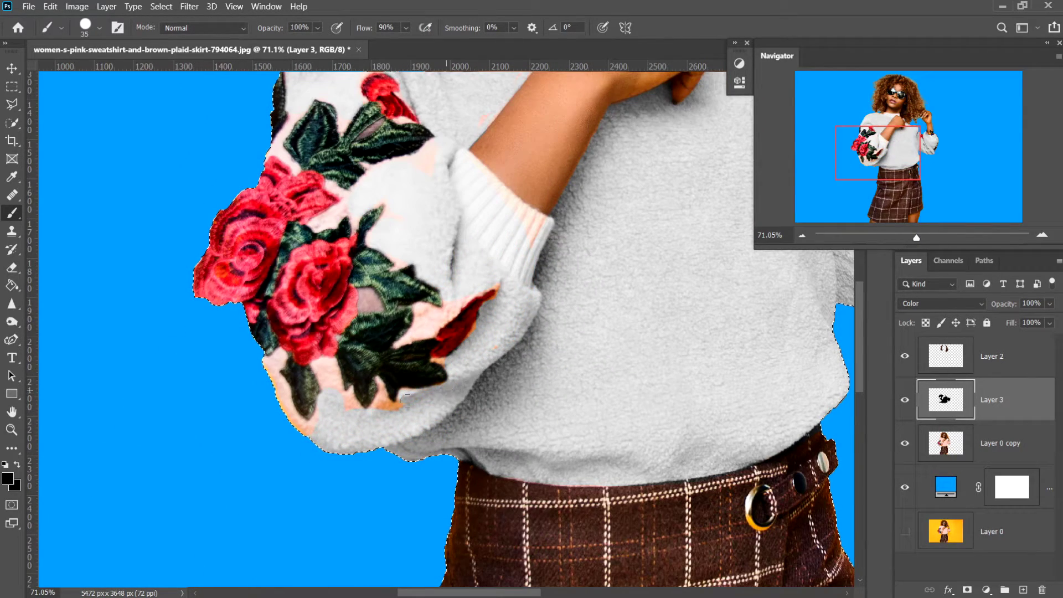
{"action": "scroll", "coordinate": [140, 217], "scroll_direction": "down", "scroll_amount": 5}
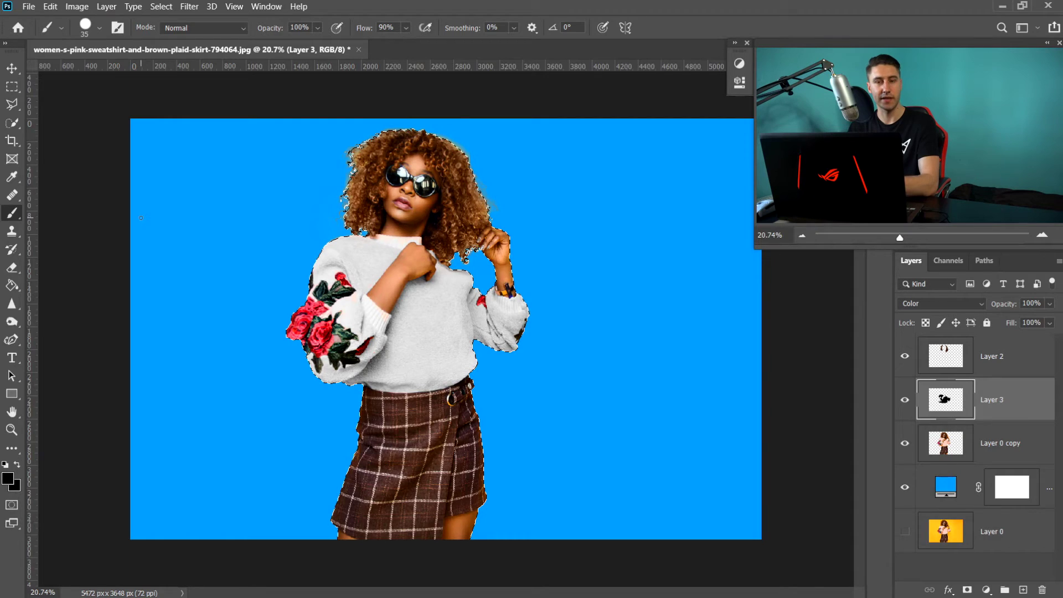
Step: Zoom in slightly, drop the woman's outline selection, and return to the Move tool
{"action": "key", "text": "v"}
{"action": "key", "text": "ctrl+plus"}
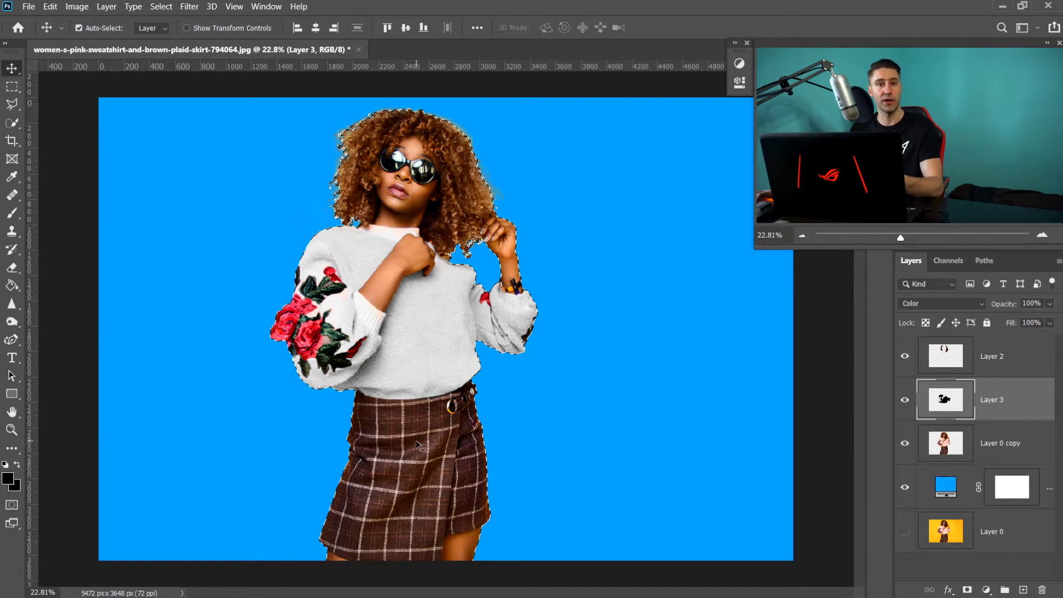
{"action": "key", "text": "b"}
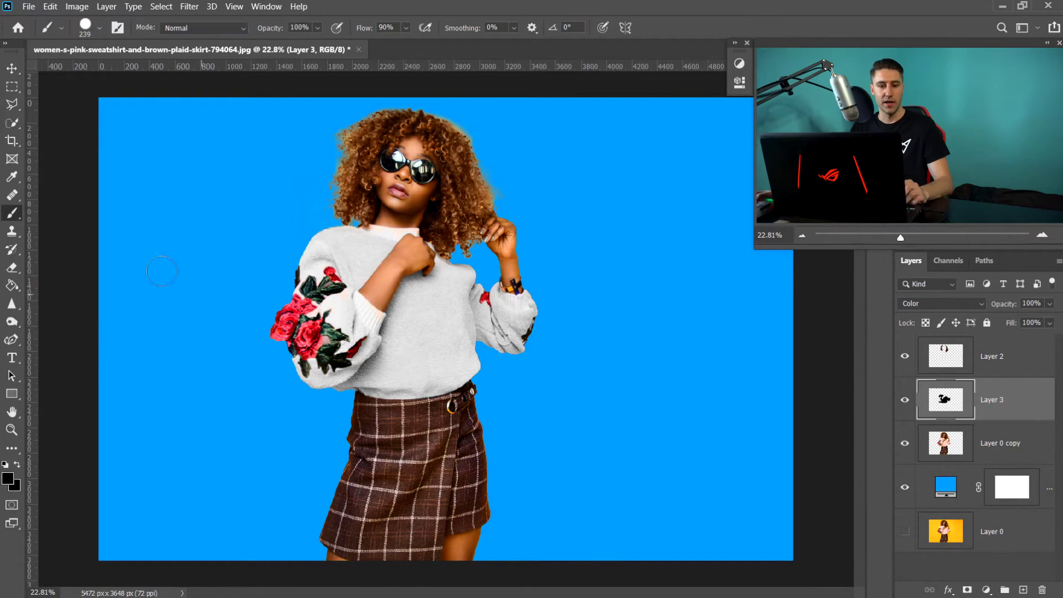
{"action": "left_click", "coordinate": [13, 69]}
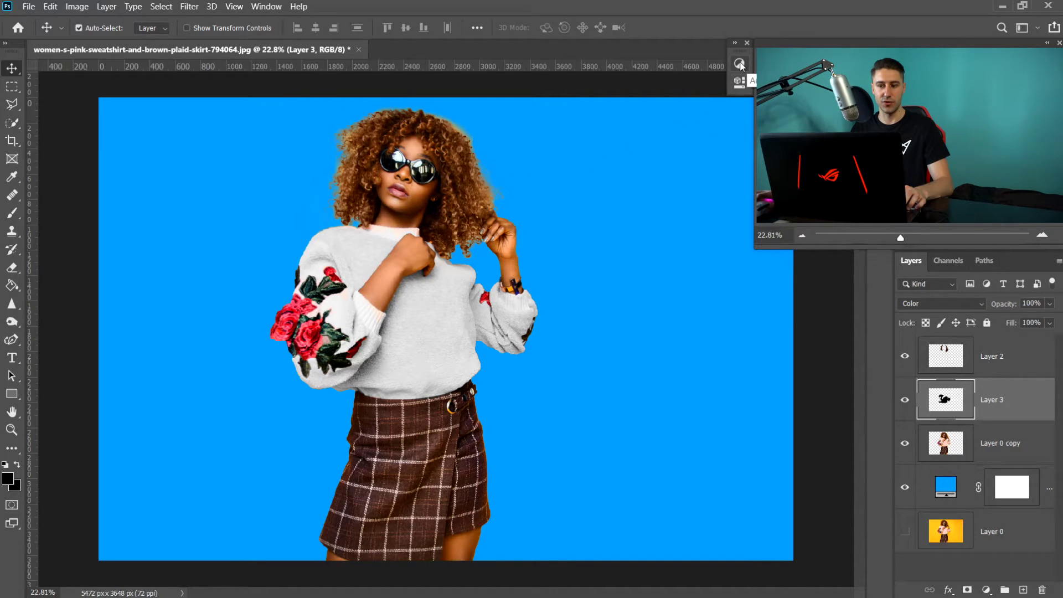
Step: Show the Adjustments panel and add a Levels adjustment layer above Layer 0 copy
{"action": "left_click", "coordinate": [267, 7]}
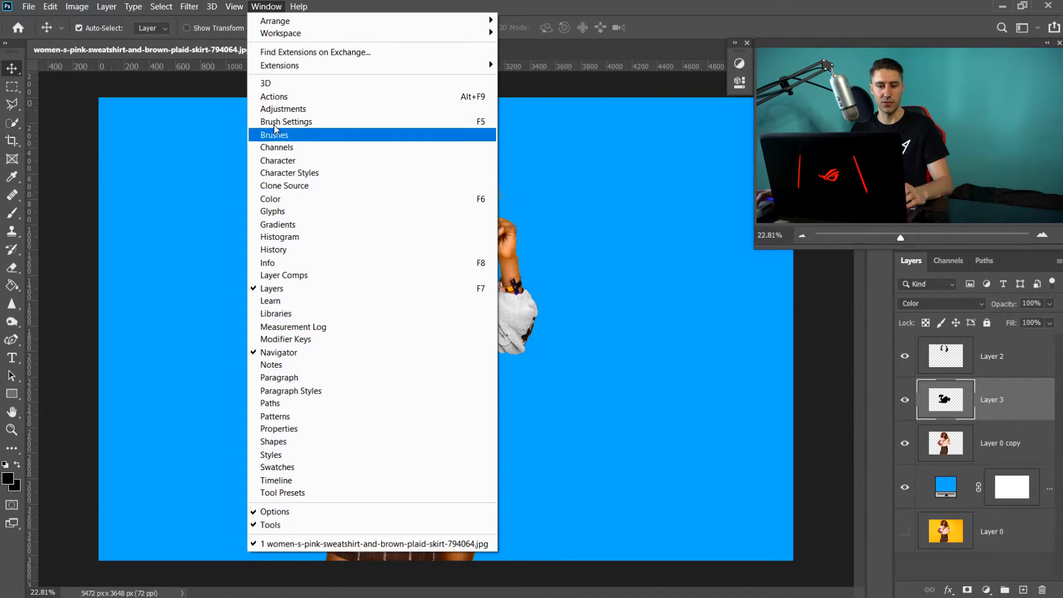
{"action": "left_click", "coordinate": [302, 109]}
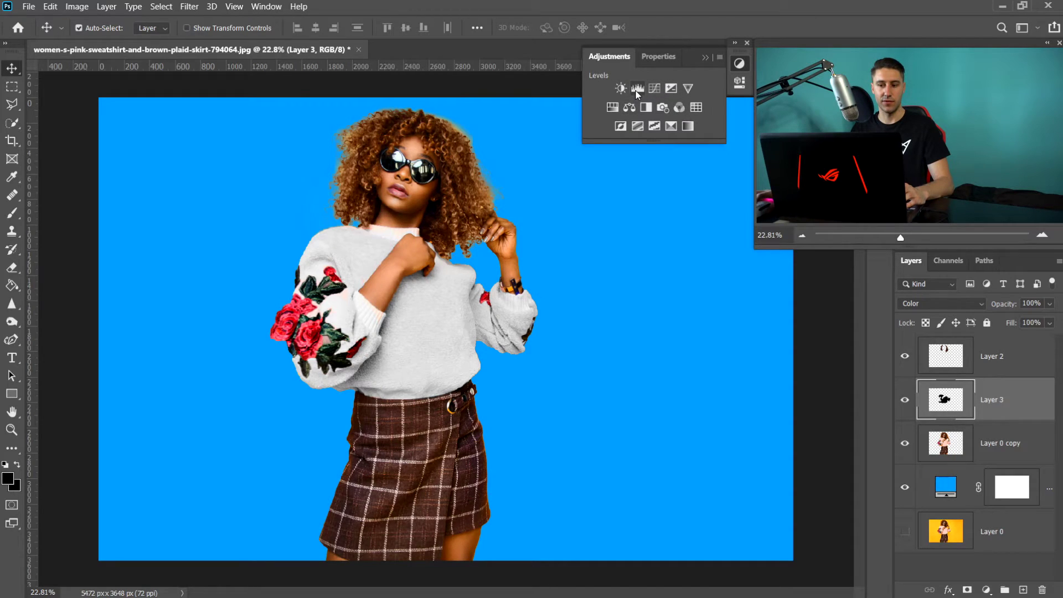
{"action": "left_click", "coordinate": [999, 447]}
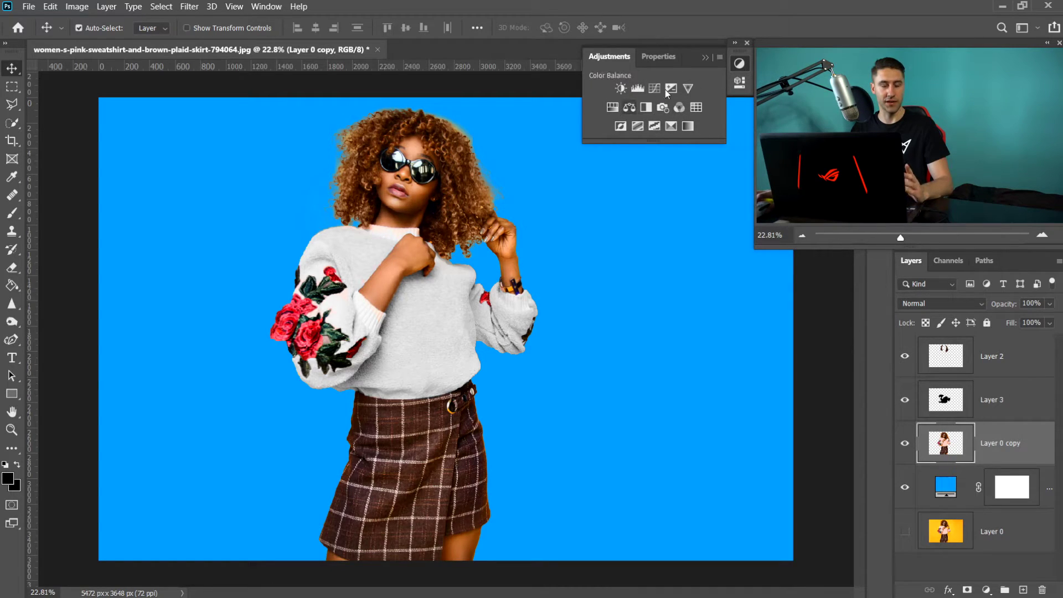
{"action": "left_click", "coordinate": [637, 89]}
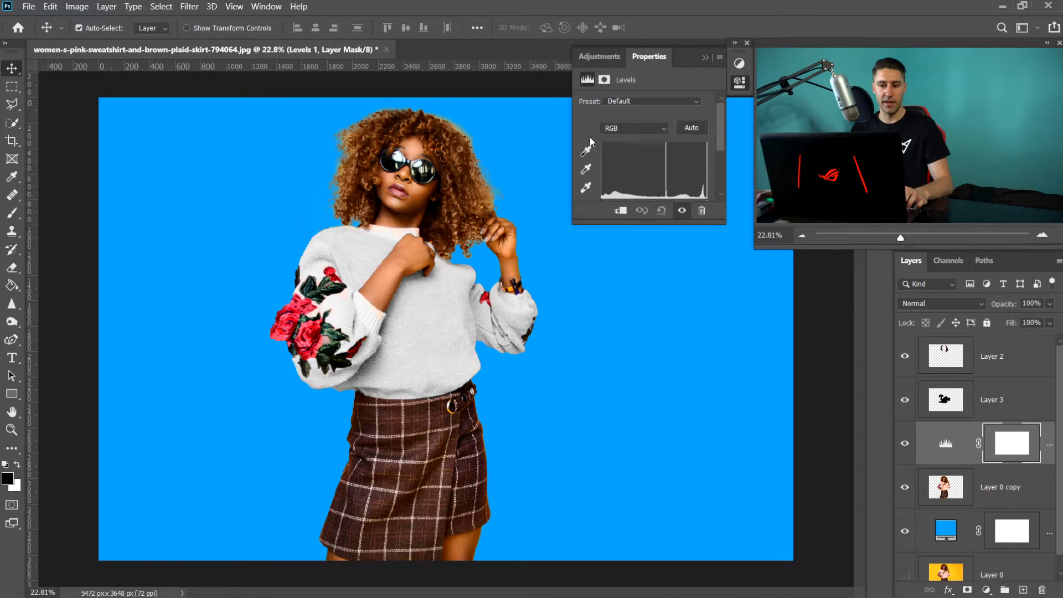
Step: Sample the skirt as the Levels gray point, reset it, lower opacity to 34%, and hide the layer
{"action": "left_click", "coordinate": [586, 170]}
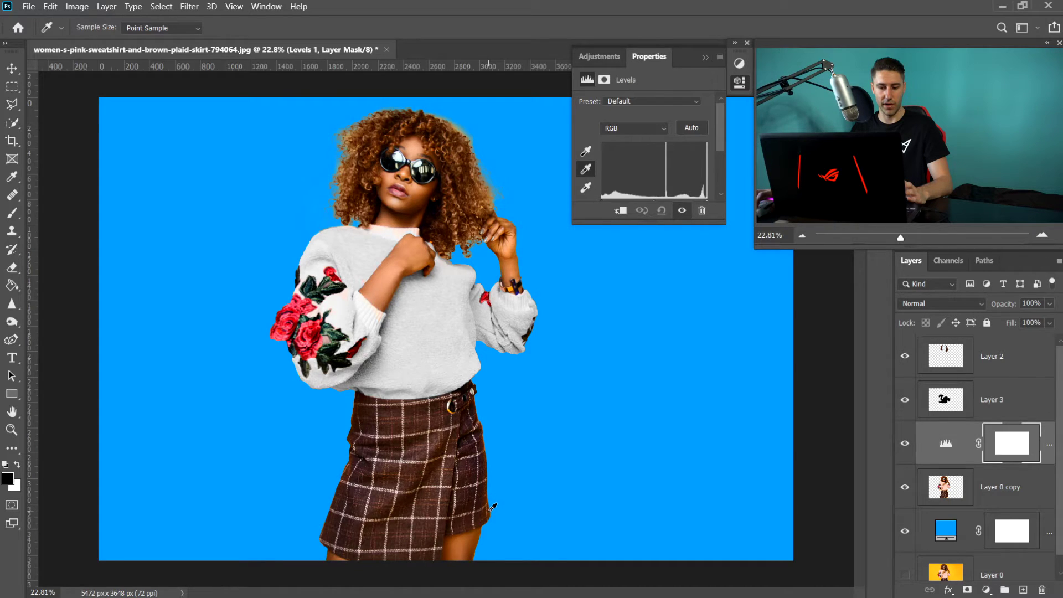
{"action": "left_click", "coordinate": [489, 492]}
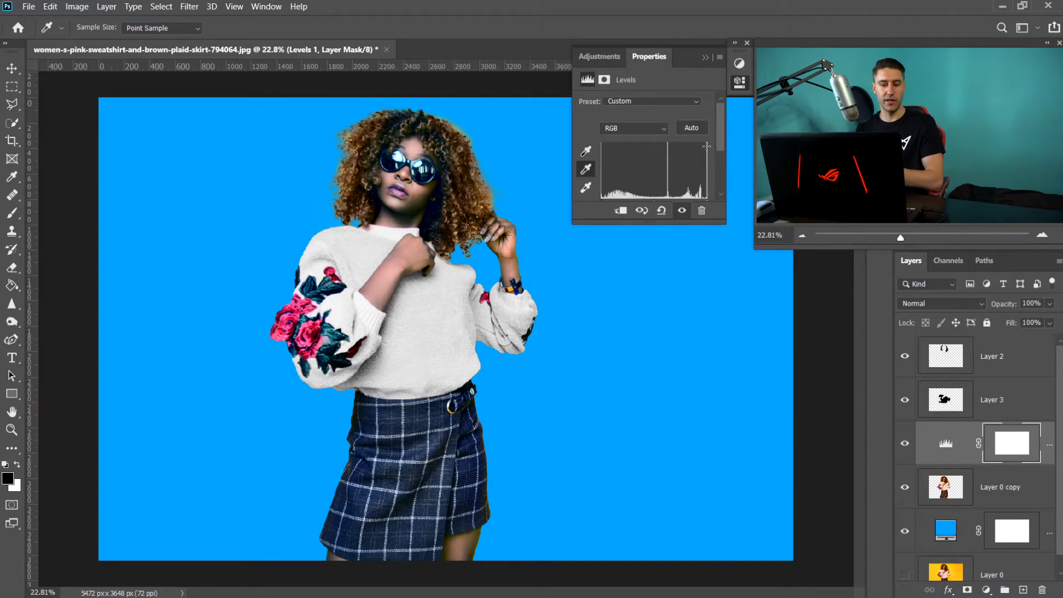
{"action": "left_click", "coordinate": [661, 210]}
{"action": "left_click", "coordinate": [739, 81]}
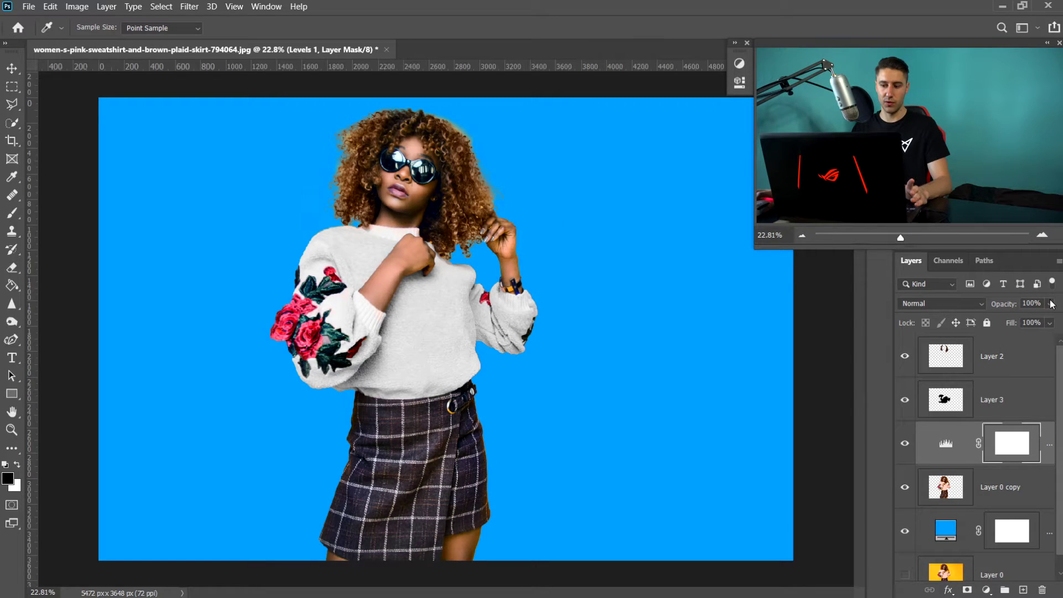
{"action": "left_click_drag", "start_coordinate": [1022, 318], "coordinate": [1017, 317]}
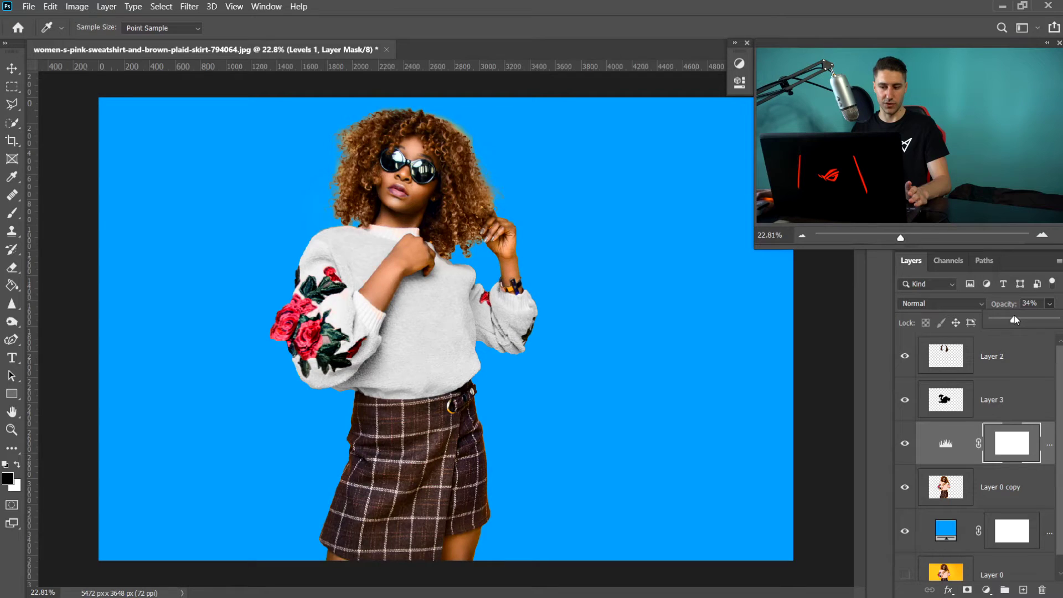
{"action": "left_click", "coordinate": [991, 486]}
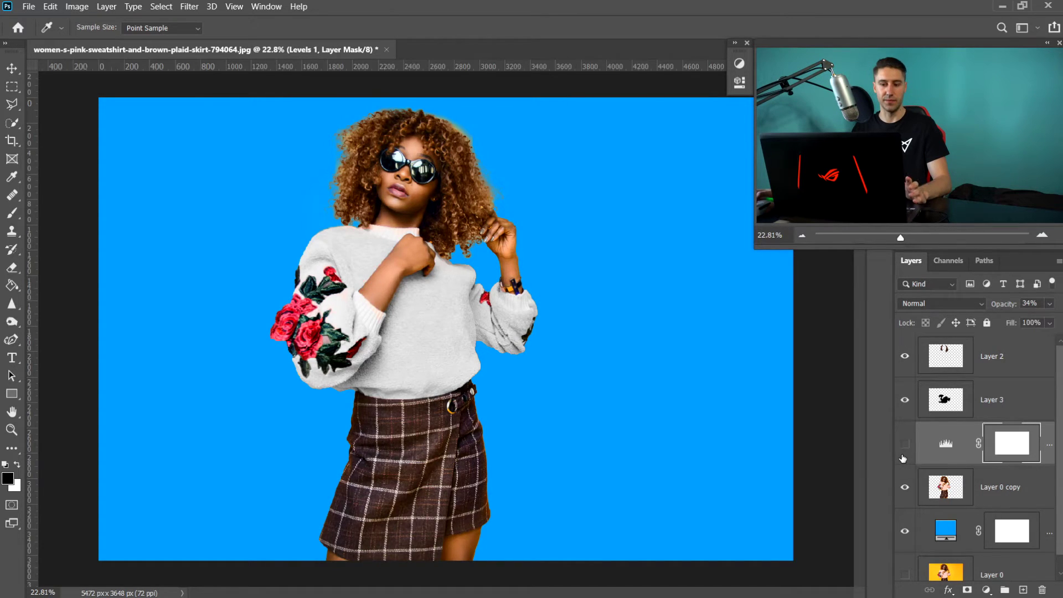
{"action": "key", "text": "v"}
{"action": "scroll", "coordinate": [697, 390], "scroll_direction": "up", "scroll_amount": 3}
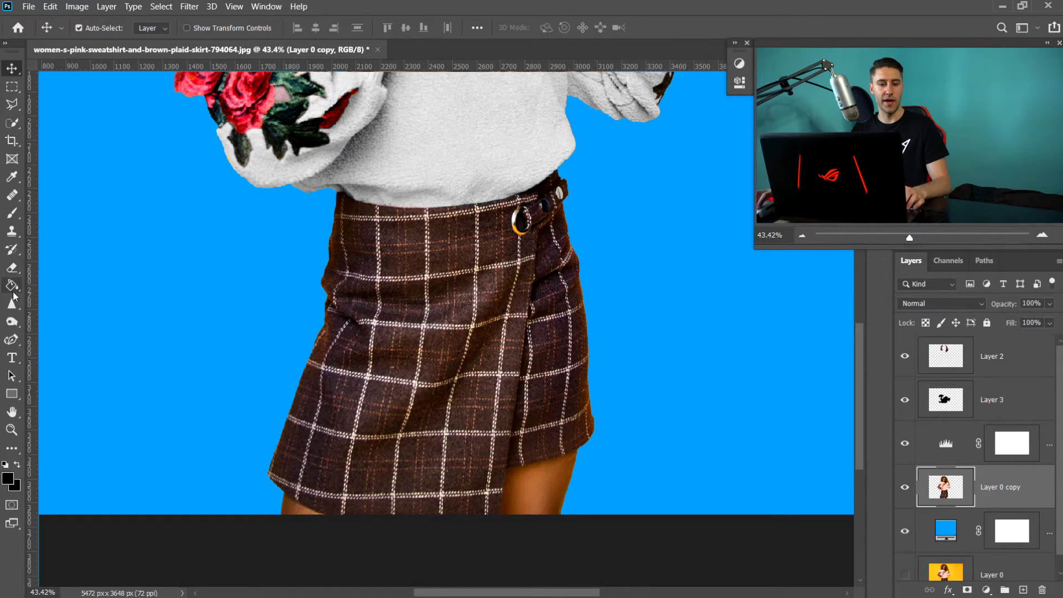
Step: Desaturate the skirt's left edge with the Sponge Tool, then fit the whole image in view
{"action": "left_click", "coordinate": [12, 323]}
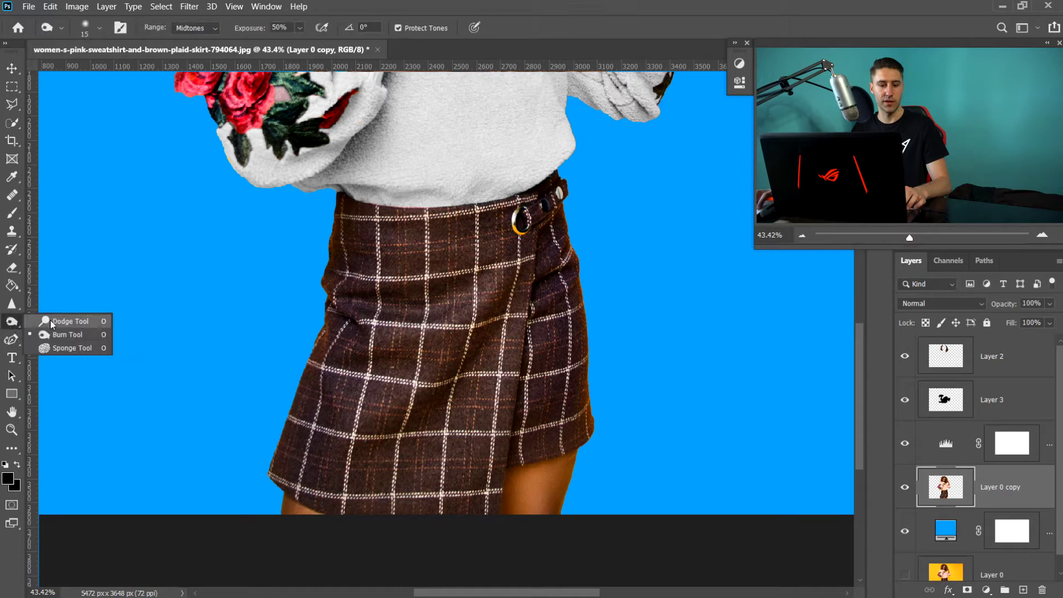
{"action": "left_click", "coordinate": [49, 348]}
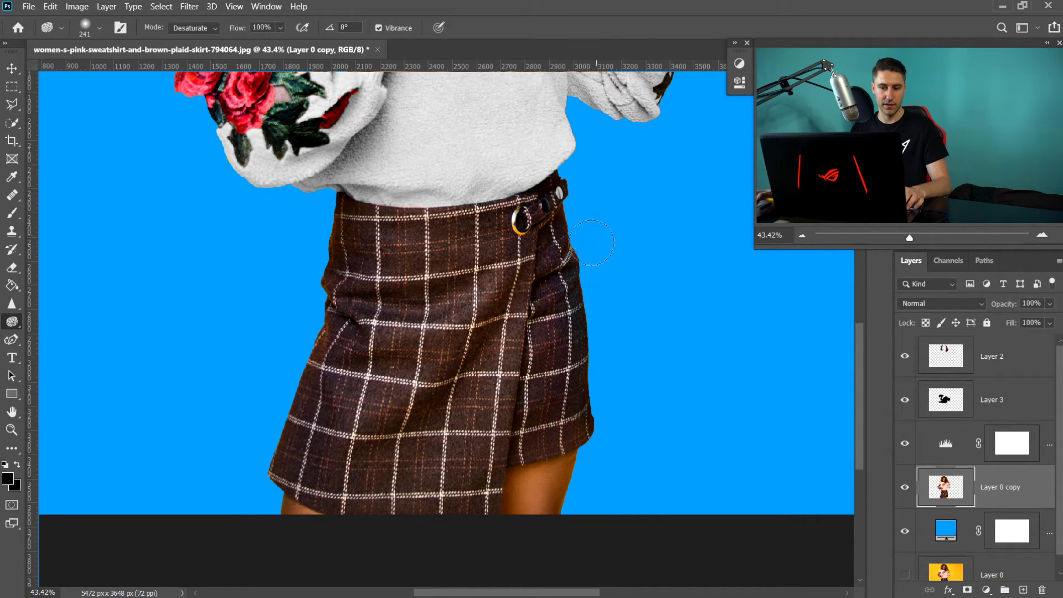
{"action": "left_click_drag", "start_coordinate": [310, 249], "coordinate": [313, 251]}
{"action": "key", "text": "ctrl+0"}
{"action": "key", "text": "v"}
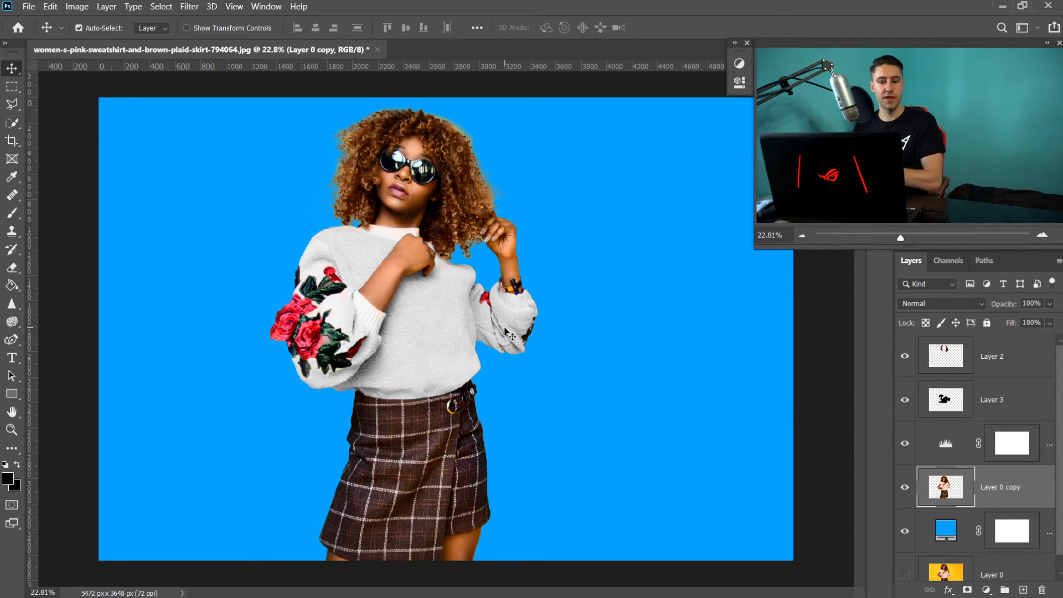
{"action": "left_click", "coordinate": [12, 340]}
{"action": "left_click", "coordinate": [11, 123]}
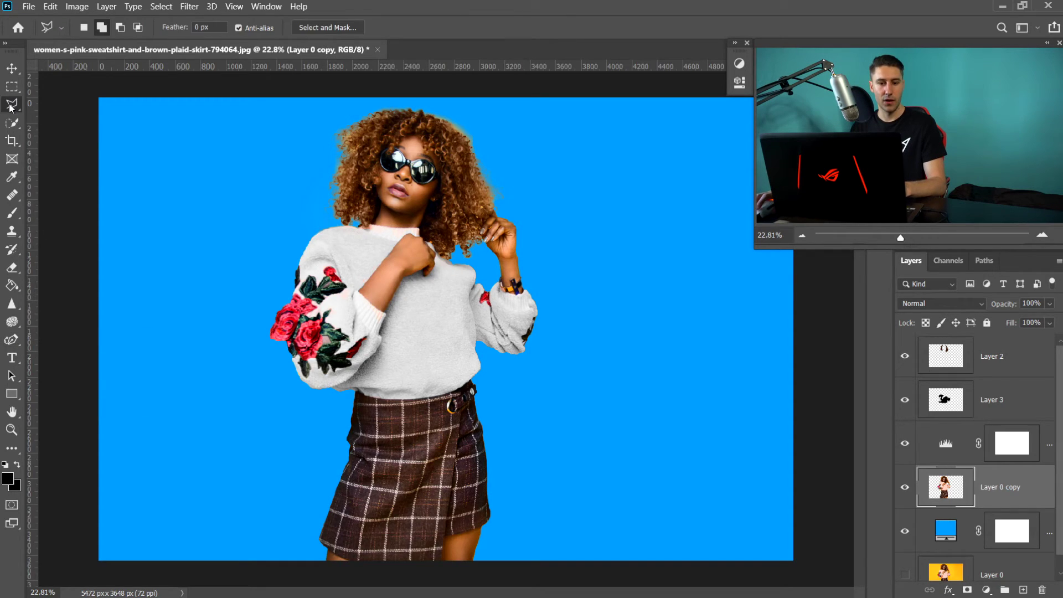
{"action": "right_click", "coordinate": [12, 122]}
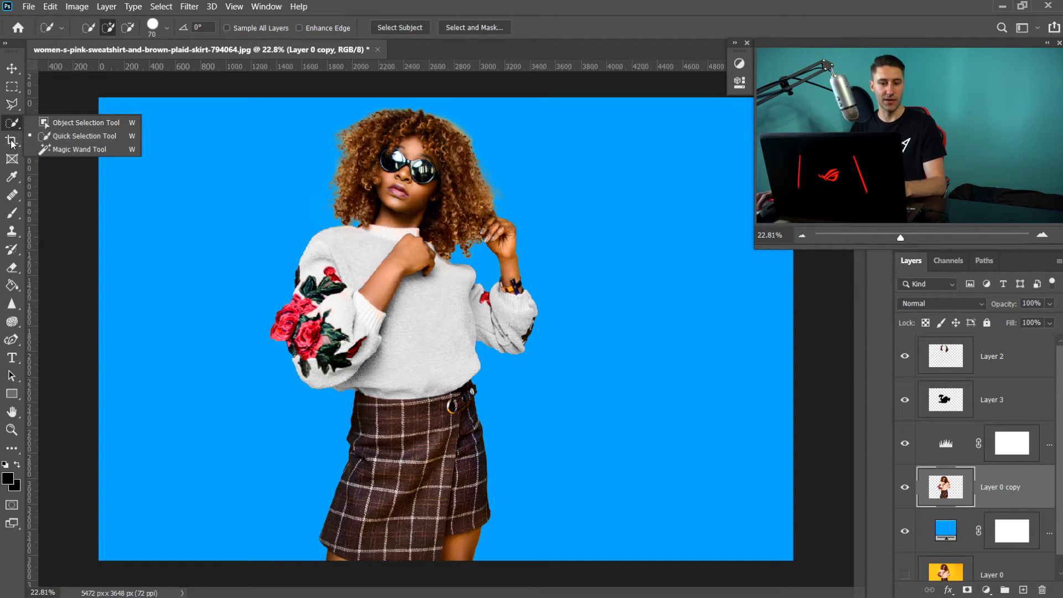
{"action": "left_click", "coordinate": [11, 104]}
{"action": "right_click", "coordinate": [11, 104]}
{"action": "key", "text": "v"}
{"action": "left_click", "coordinate": [1025, 527]}
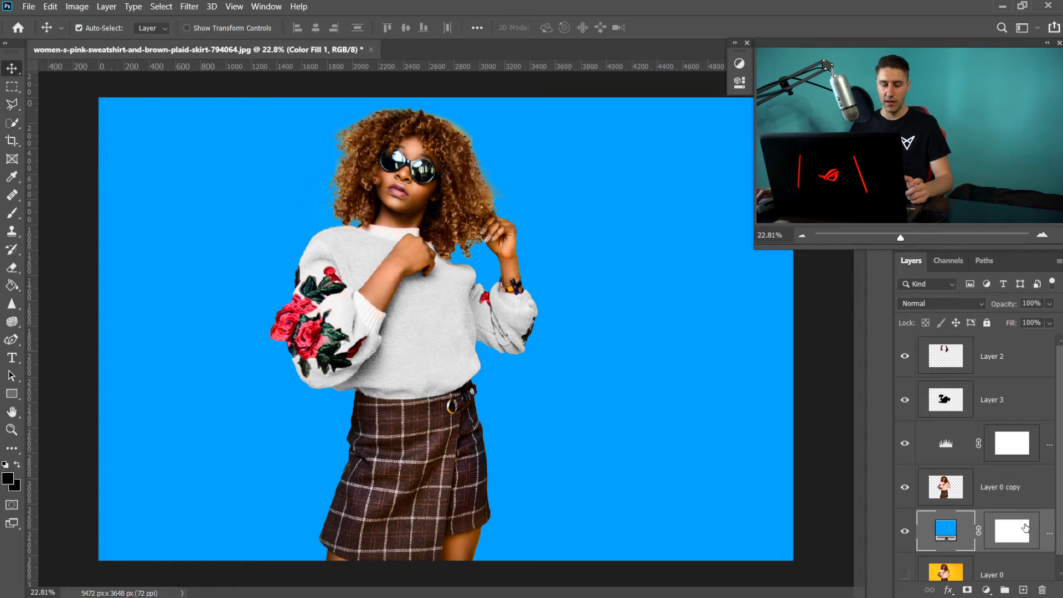
{"action": "left_click", "coordinate": [28, 6]}
{"action": "left_click", "coordinate": [48, 167]}
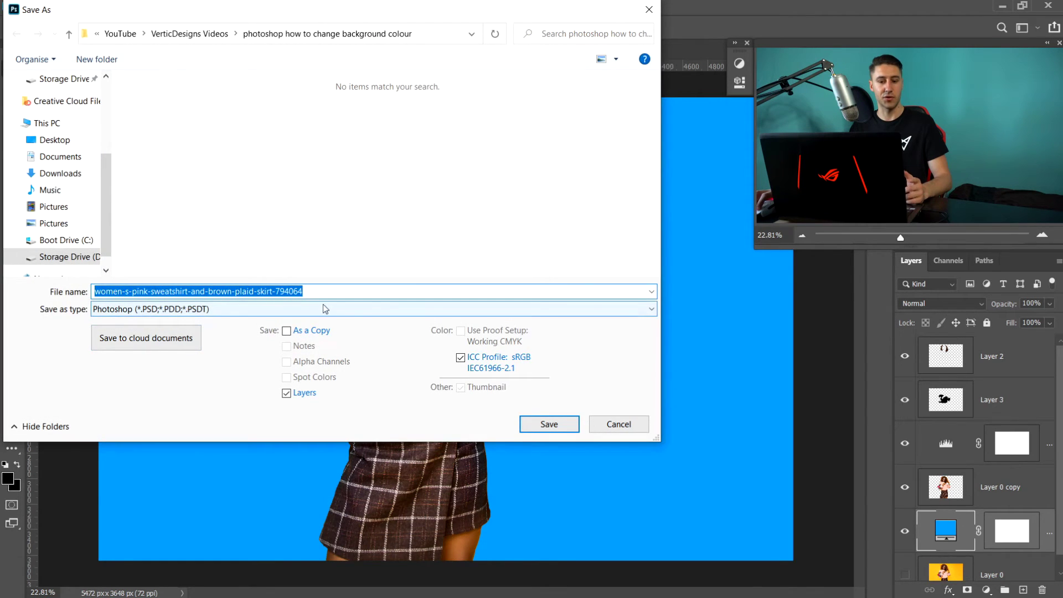
{"action": "left_click", "coordinate": [619, 424]}
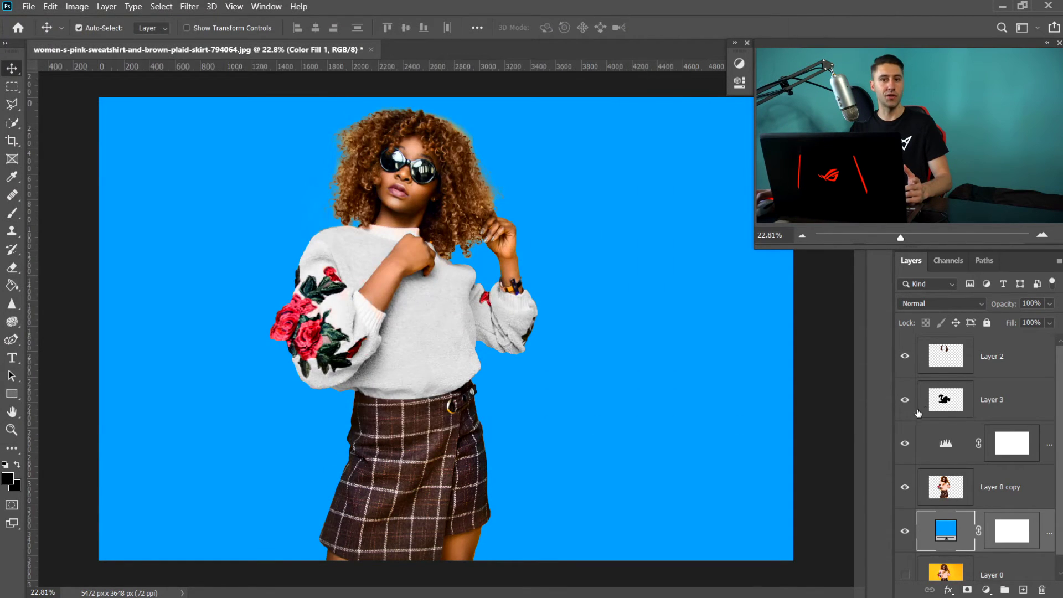
Step: Open the Color Fill 1 colour picker and enter hex 5a00ff for a purple background
{"action": "scroll", "coordinate": [1014, 499], "scroll_direction": "down", "scroll_amount": 1}
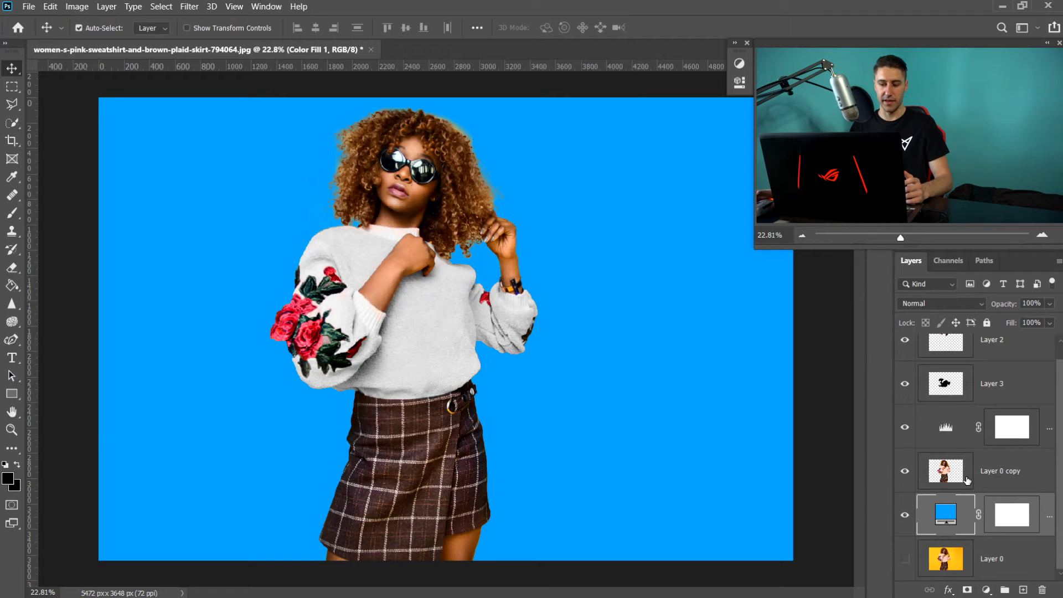
{"action": "double_click", "coordinate": [943, 516]}
{"action": "mouse_move", "coordinate": [616, 285]}
{"action": "left_mouse_down"}
{"action": "mouse_move", "coordinate": [620, 294]}
{"action": "mouse_move", "coordinate": [645, 260]}
{"action": "mouse_move", "coordinate": [603, 215]}
{"action": "mouse_move", "coordinate": [626, 206]}
{"action": "mouse_move", "coordinate": [688, 301]}
{"action": "mouse_move", "coordinate": [693, 380]}
{"action": "mouse_move", "coordinate": [719, 384]}
{"action": "mouse_move", "coordinate": [743, 341]}
{"action": "mouse_move", "coordinate": [729, 343]}
{"action": "left_mouse_up"}
{"action": "type", "text": "5a00ff"}
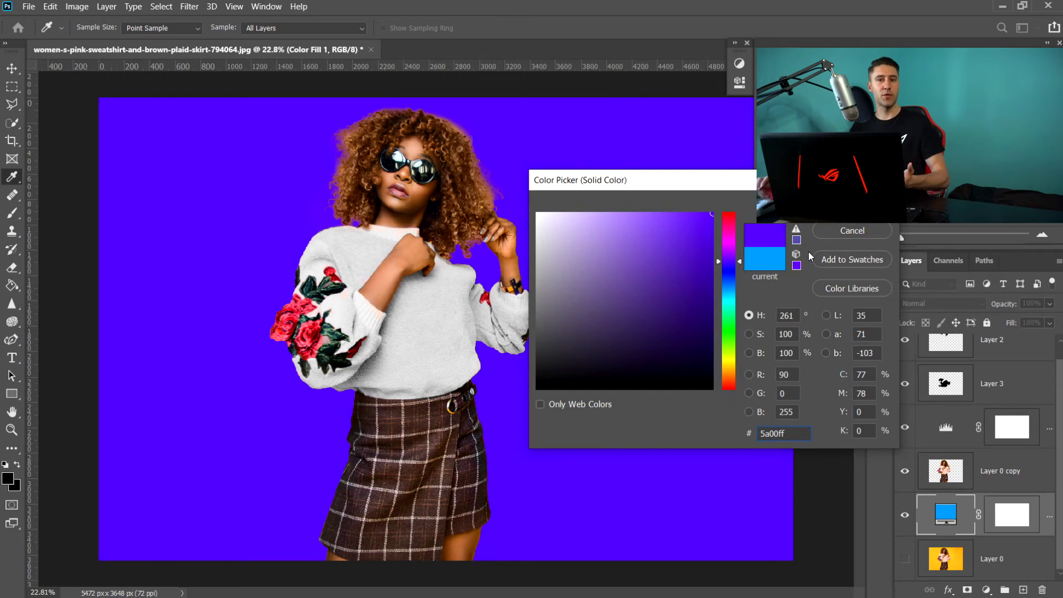